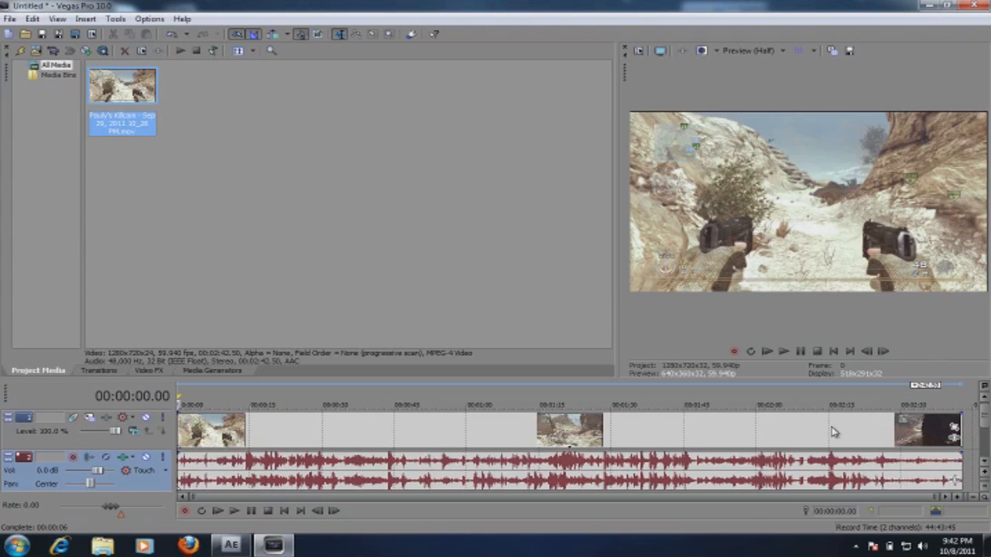
Step: Play back the final part of the gameplay recording on the timeline
click(831, 430)
key(space)
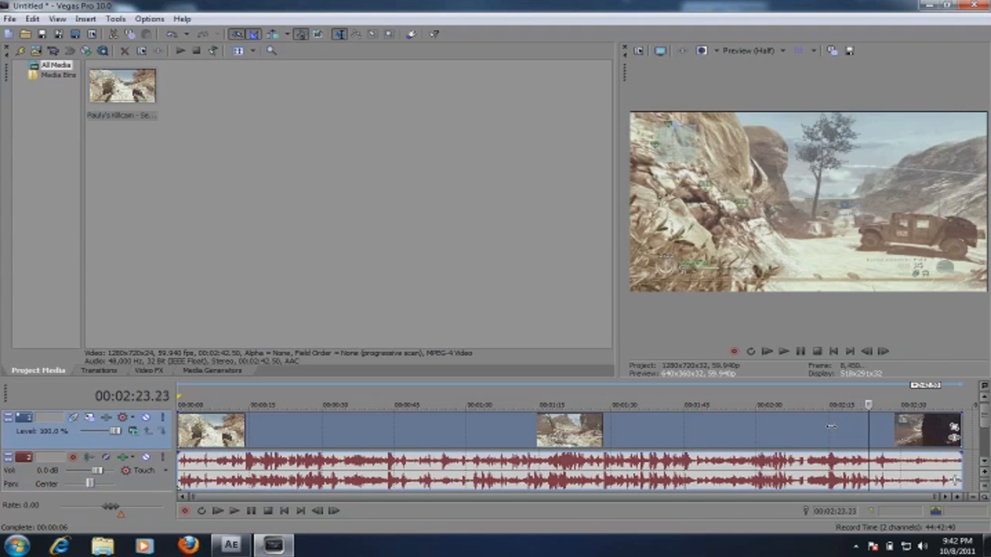
click(909, 438)
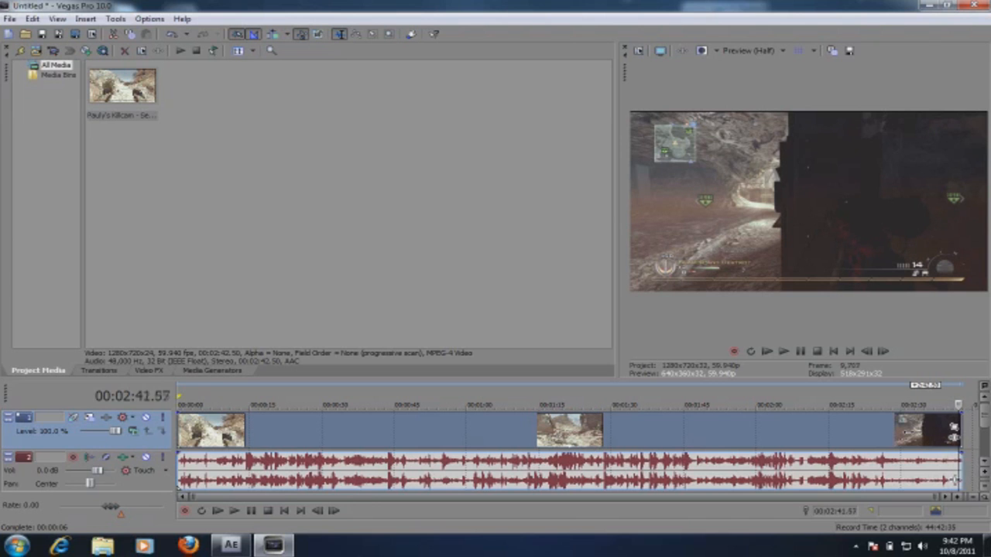
Step: Find the start of the wanted gameplay section and split the recording at 00:01:55.19
click(820, 427)
key(Left)
key(Left)
key(Left)
key(Left)
key(Left)
key(Left)
key(Left)
key(Left)
key(Left)
key(Left)
key(Left)
key(Left)
key(Left)
key(Left)
key(Left)
key(Left)
key(Left)
key(Left)
key(Left)
key(Left)
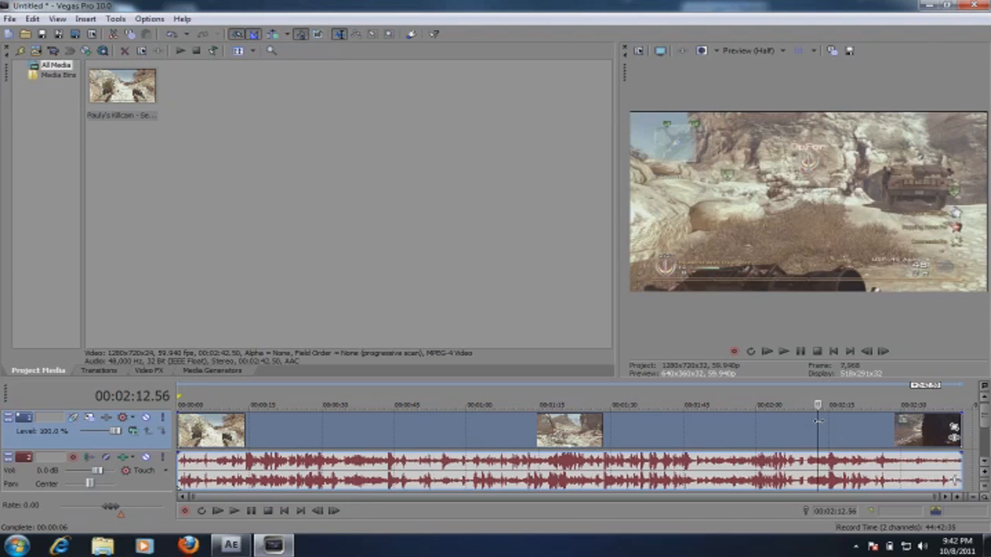
key(Left)
key(Left)
key(Left)
key(Left)
key(Left)
key(Left)
key(Left)
key(Left)
key(Left)
key(Left)
key(Left)
key(Left)
key(Left)
key(Left)
key(Left)
key(Left)
key(Left)
key(Left)
key(Left)
key(Left)
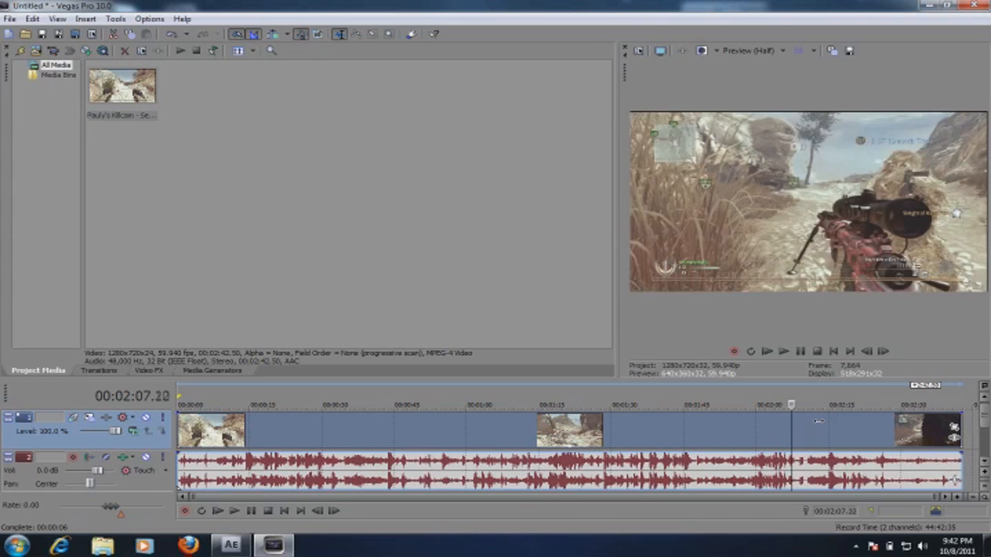
key(Left)
key(Left)
key(Left)
key(Left)
key(Left)
key(Left)
key(Left)
key(Left)
key(Left)
key(Left)
key(Left)
key(Left)
key(Left)
key(Left)
key(Left)
key(Left)
key(Left)
key(Left)
key(Left)
key(Left)
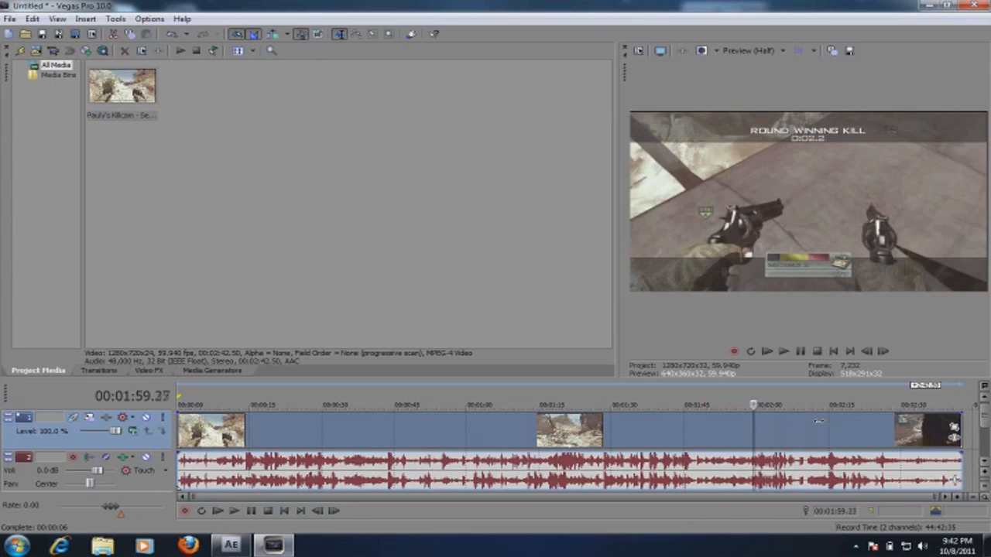
key(Left)
key(Left)
key(Left)
key(Left)
key(Left)
key(Left)
key(Left)
key(Left)
key(Left)
key(Left)
key(Left)
key(Left)
key(Left)
key(Left)
key(Left)
key(Left)
key(Left)
key(Left)
key(Left)
key(Left)
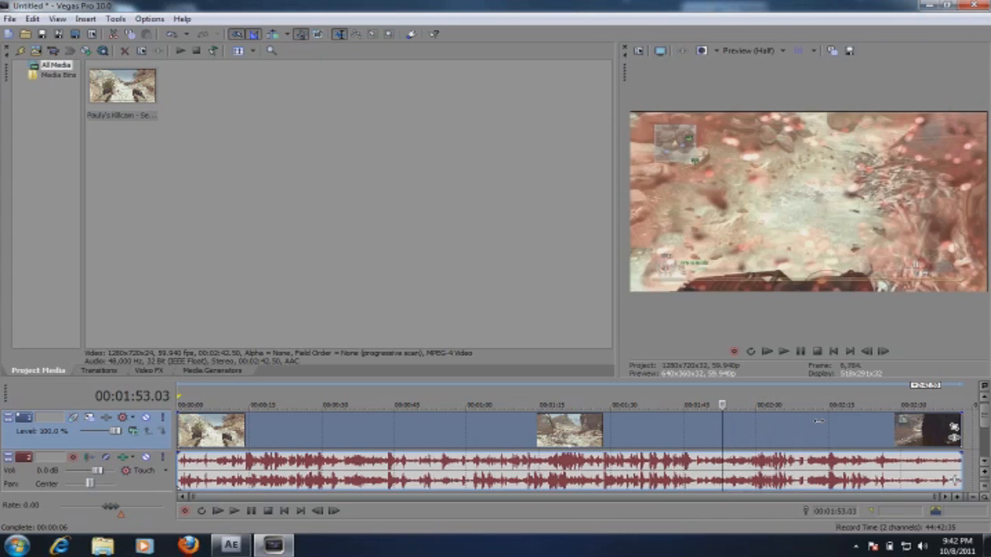
key(Left)
key(Left)
key(Left)
key(Left)
key(Left)
key(Left)
key(Left)
key(Left)
key(Left)
key(Left)
key(Left)
key(Left)
key(Left)
key(Left)
key(Left)
key(Left)
key(Left)
key(Left)
key(Left)
key(Left)
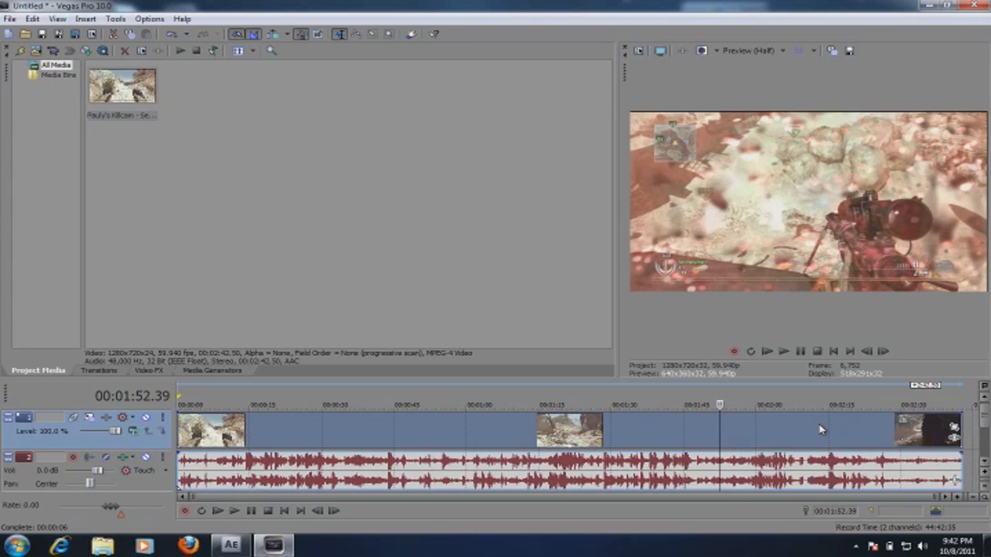
key(Left)
key(Left)
key(Left)
key(Left)
key(Left)
key(Left)
key(Left)
key(Left)
key(Left)
key(Left)
key(Left)
key(Left)
key(Left)
key(Left)
key(Left)
key(Left)
key(Left)
key(Left)
key(Left)
key(Left)
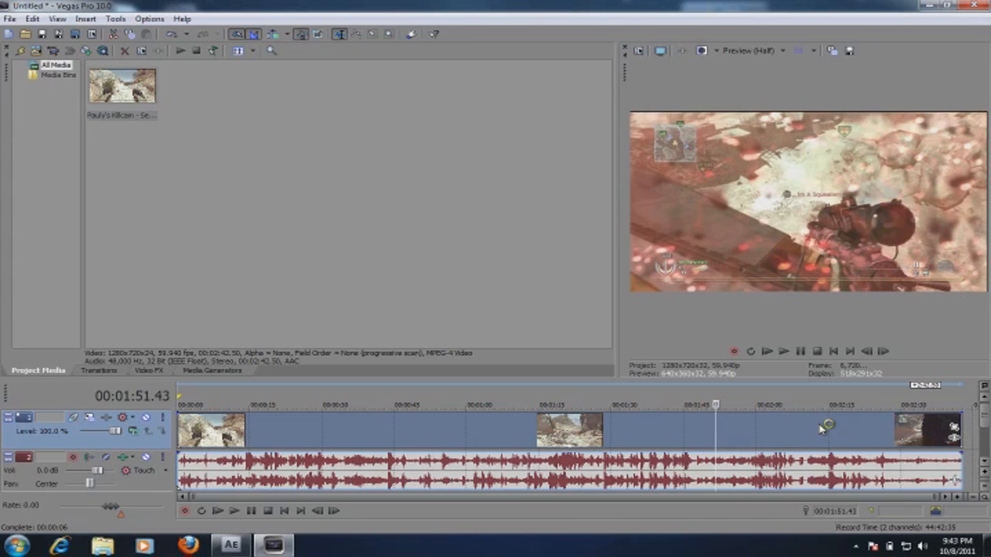
key(Right)
key(Right)
key(Right)
key(Right)
key(Right)
key(Right)
key(Right)
key(Right)
key(Right)
key(Right)
key(Right)
key(Right)
key(Right)
key(Right)
key(Right)
key(Right)
key(Right)
key(Right)
key(Right)
key(Right)
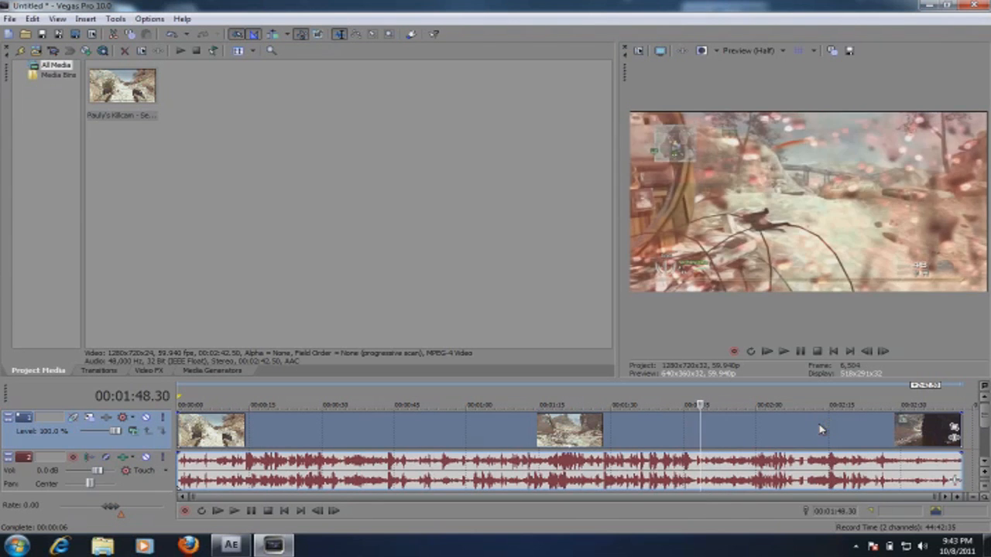
key(Right)
key(Right)
key(Right)
key(Right)
key(Right)
key(Right)
key(Right)
key(Right)
key(Right)
key(Right)
key(Right)
key(Right)
key(Right)
key(Right)
key(Right)
key(Right)
key(Right)
key(Right)
key(Right)
key(Right)
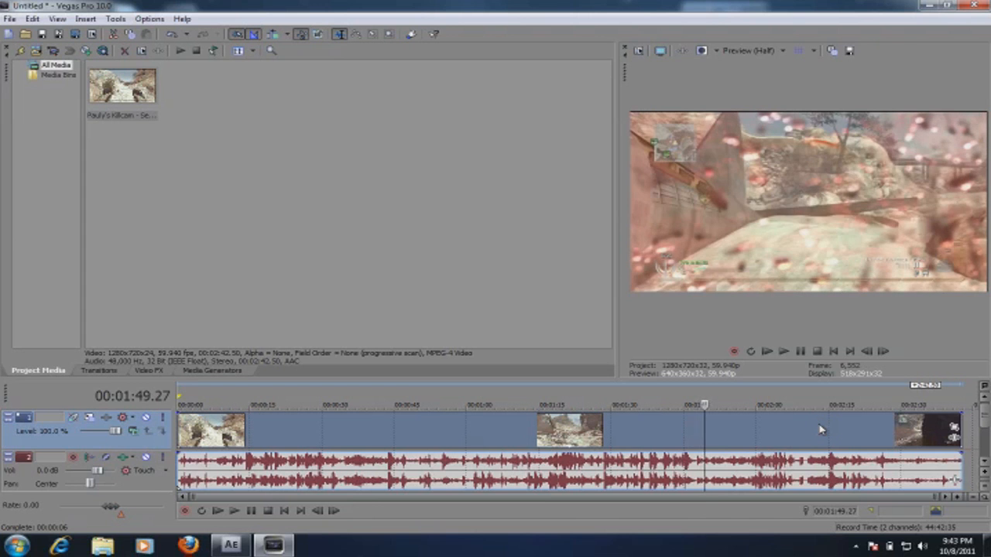
key(Right)
key(Right)
key(Right)
key(Right)
key(Right)
key(Right)
key(Right)
key(Right)
key(Right)
key(Right)
key(Right)
key(Right)
key(Right)
key(Right)
key(Right)
key(Right)
key(Right)
key(Right)
key(Right)
key(Right)
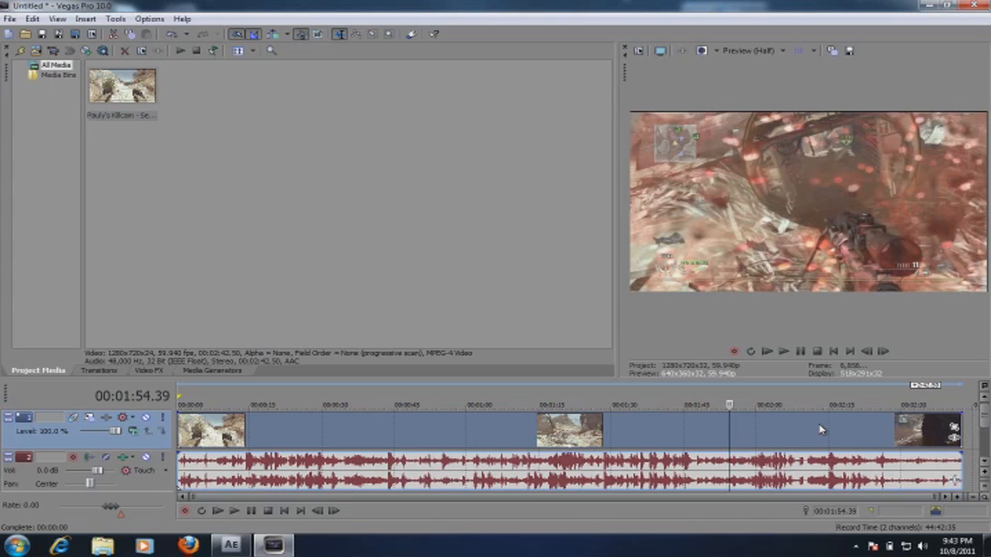
key(Right)
key(Right)
key(Right)
key(Right)
key(Right)
key(Right)
key(Right)
key(Right)
key(Right)
key(Right)
key(Right)
key(Right)
key(Right)
key(Right)
key(Right)
key(Right)
key(Right)
key(Right)
key(Right)
key(Right)
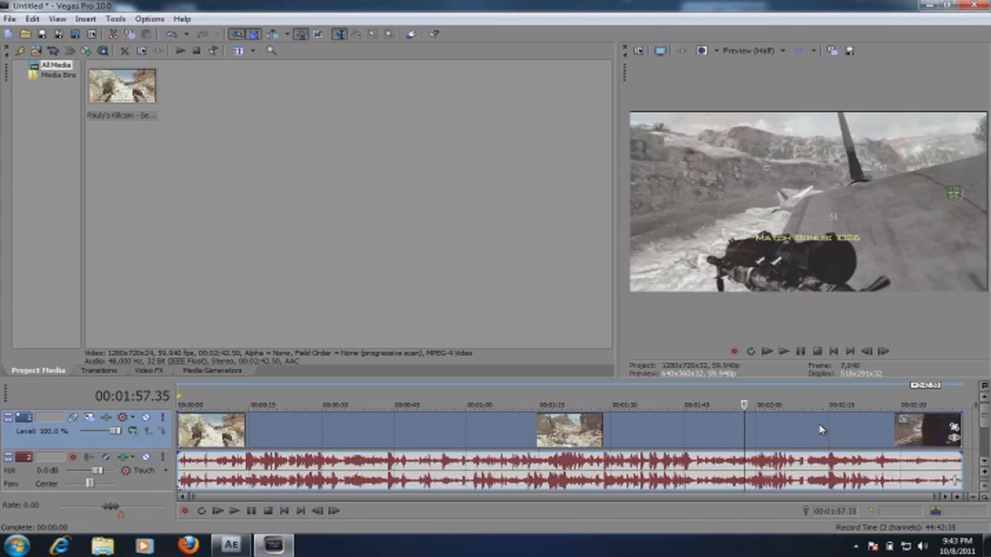
key(Right)
key(Right)
key(Left)
key(Left)
key(Left)
key(Left)
key(Left)
key(Left)
key(Left)
key(Left)
key(Left)
key(Left)
key(Left)
key(Left)
key(Left)
key(Left)
key(Left)
key(Left)
key(Left)
key(Left)
key(Left)
key(Left)
key(Left)
key(Left)
key(Left)
key(Left)
key(Left)
key(Left)
key(Left)
key(Left)
key(Left)
key(Left)
key(Left)
key(Left)
key(Left)
key(Left)
key(Left)
key(Left)
key(Left)
key(Left)
key(Left)
key(Left)
key(Left)
key(Left)
key(Left)
key(Left)
key(Left)
key(Left)
key(Left)
key(Left)
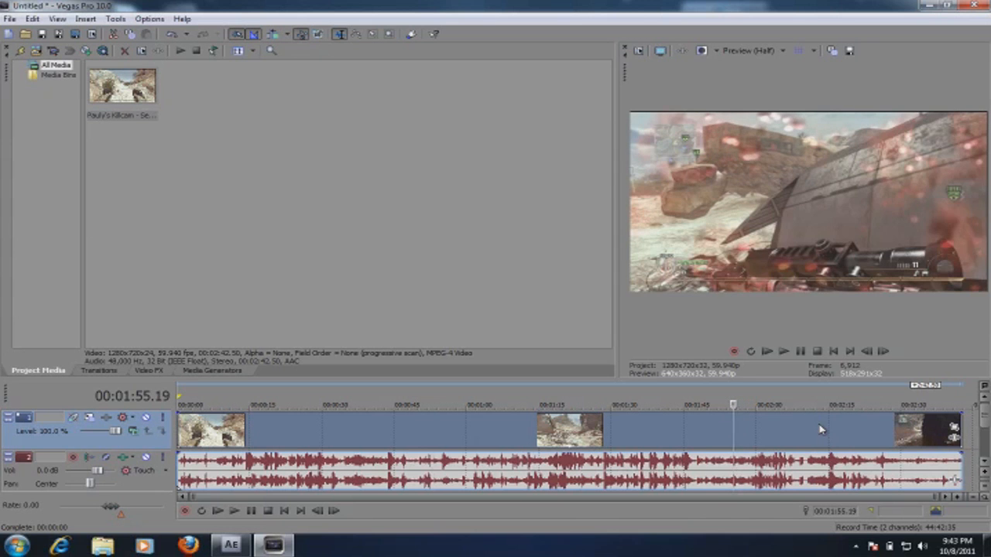
key(s)
Step: Find the end of the wanted section after the round winning kill and split the recording at 00:02:10.40
key(Right)
key(Right)
key(Right)
key(Right)
key(Right)
key(Right)
key(Right)
key(Right)
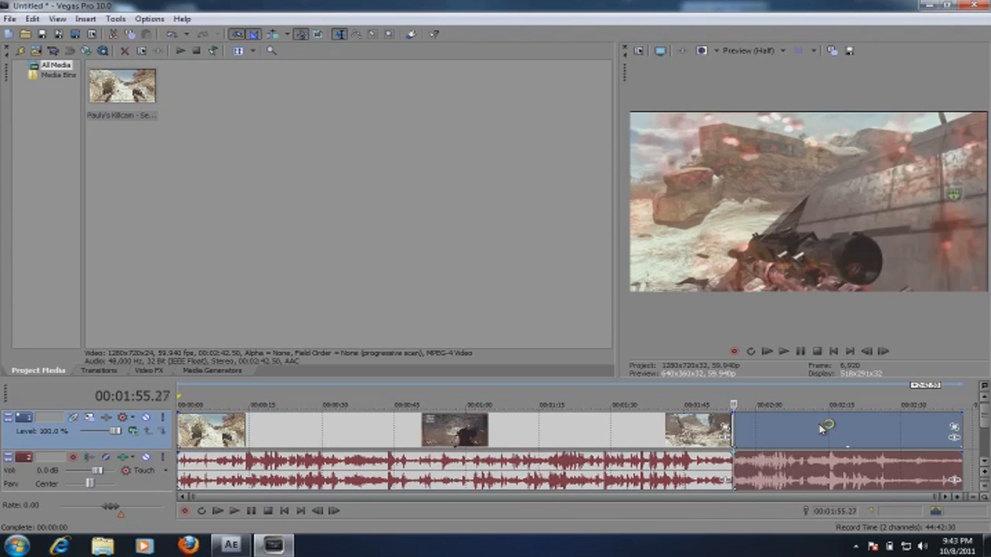
key(Right)
key(Right)
key(Right)
key(Right)
key(Right)
key(Right)
key(Right)
key(Right)
key(Right)
key(Right)
key(Right)
key(Right)
key(Right)
key(Right)
key(Right)
key(Right)
key(Right)
key(Right)
key(Right)
key(Right)
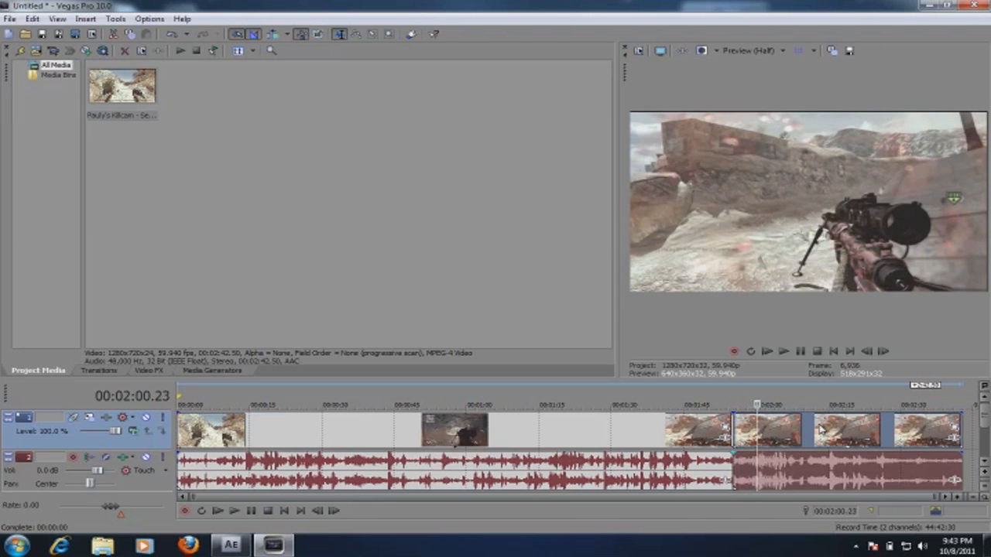
key(Right)
key(Right)
key(Right)
key(Right)
key(Right)
key(Right)
key(Right)
key(Right)
key(Right)
key(Right)
key(Right)
key(Right)
key(Right)
key(Right)
key(Right)
key(Right)
key(Right)
key(Right)
key(Right)
key(Right)
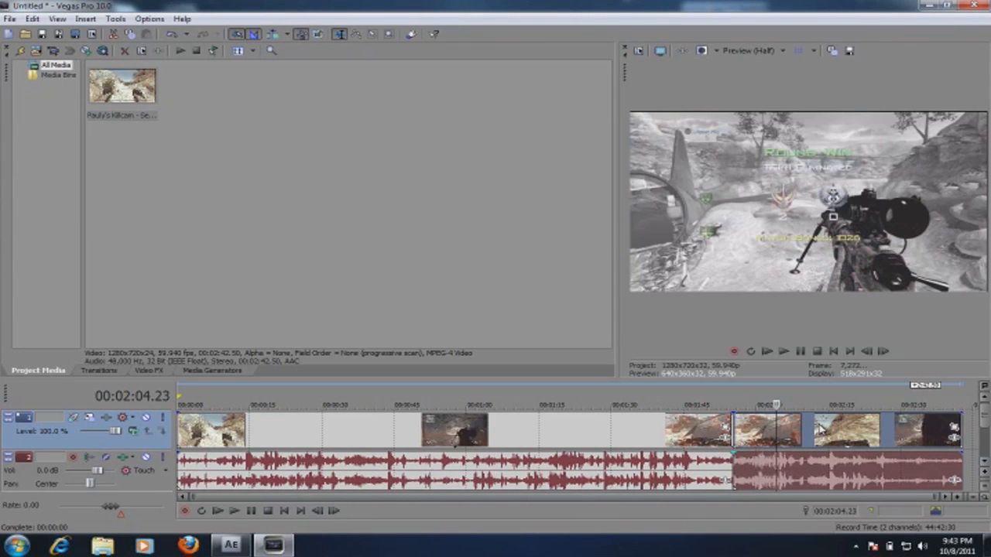
key(Right)
key(Right)
key(Right)
key(Right)
key(Right)
key(Right)
key(Right)
key(Right)
key(Right)
key(Right)
key(Right)
key(Right)
key(Right)
key(Right)
key(Right)
key(Right)
key(Right)
key(Right)
key(Right)
key(Right)
key(Right)
key(Right)
key(Right)
key(Right)
key(Right)
key(Right)
key(Right)
key(Right)
key(Right)
key(Right)
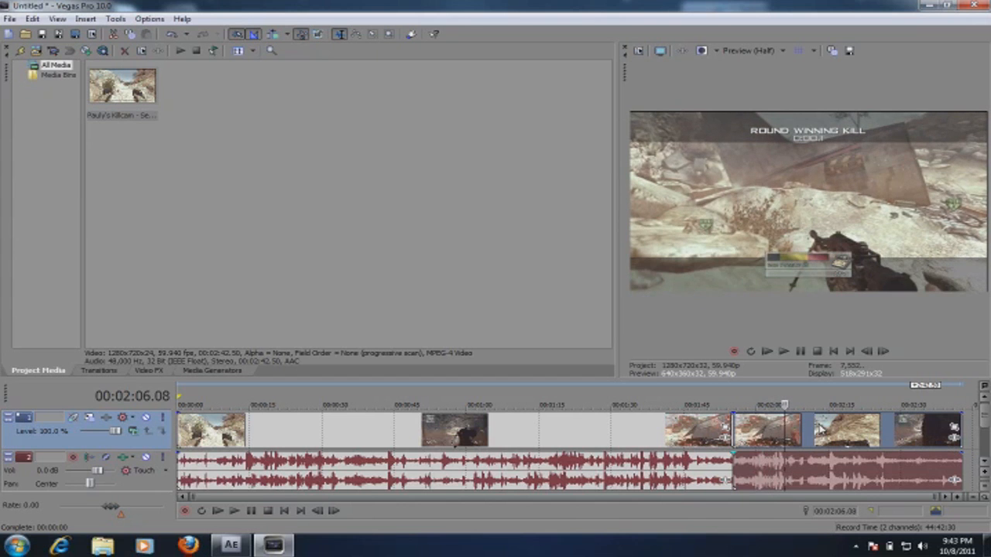
key(Right)
key(Right)
key(Right)
key(Right)
key(Right)
key(Right)
key(Right)
key(Right)
key(Right)
key(Right)
key(Right)
key(Right)
key(Right)
key(Right)
key(Right)
key(Right)
key(Right)
key(Right)
key(Right)
key(Right)
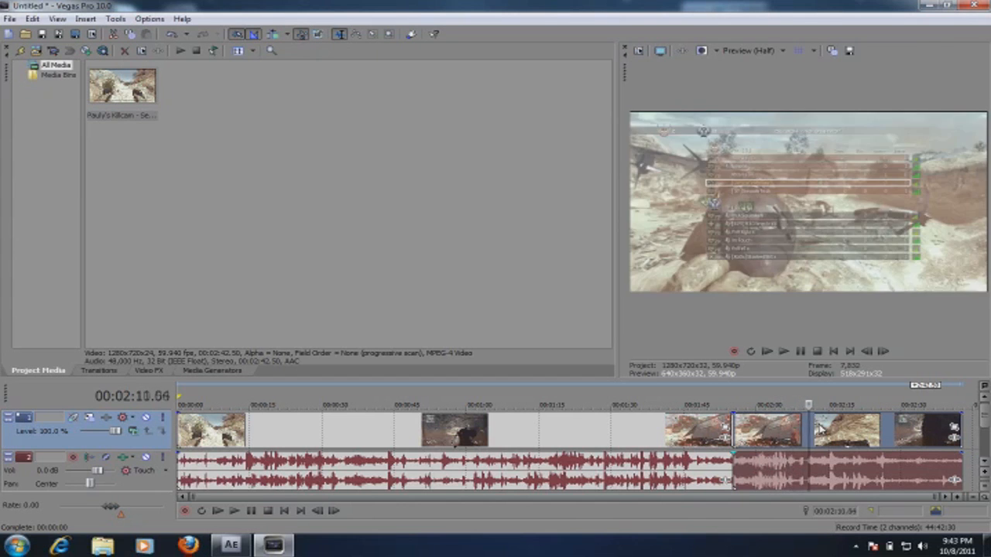
key(Right)
key(Left)
key(Left)
key(Left)
key(Left)
key(Left)
key(Left)
key(Left)
key(Left)
key(Left)
key(Left)
key(Left)
key(Left)
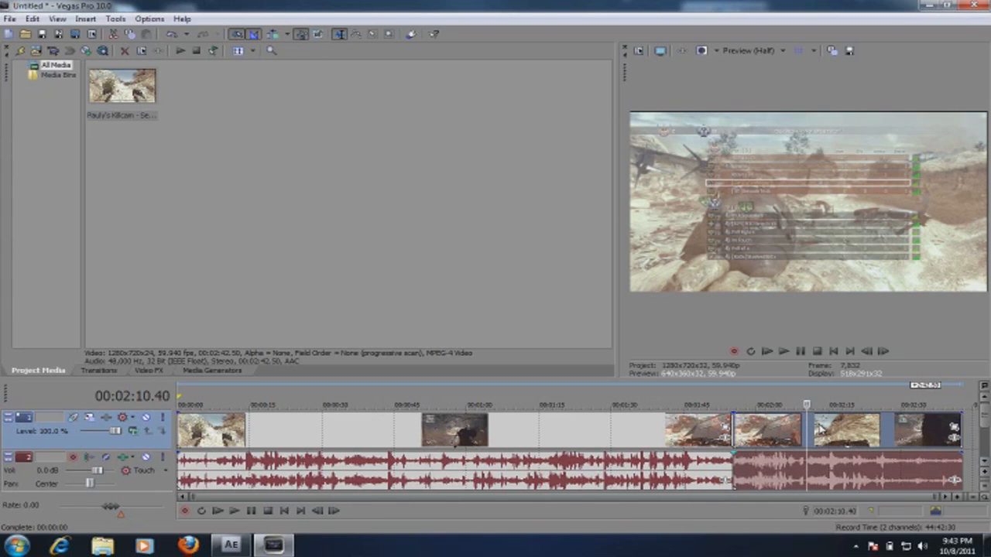
key(s)
Step: Check the first piece of the recording and the start and end frames of the middle clip at both cuts
click(679, 429)
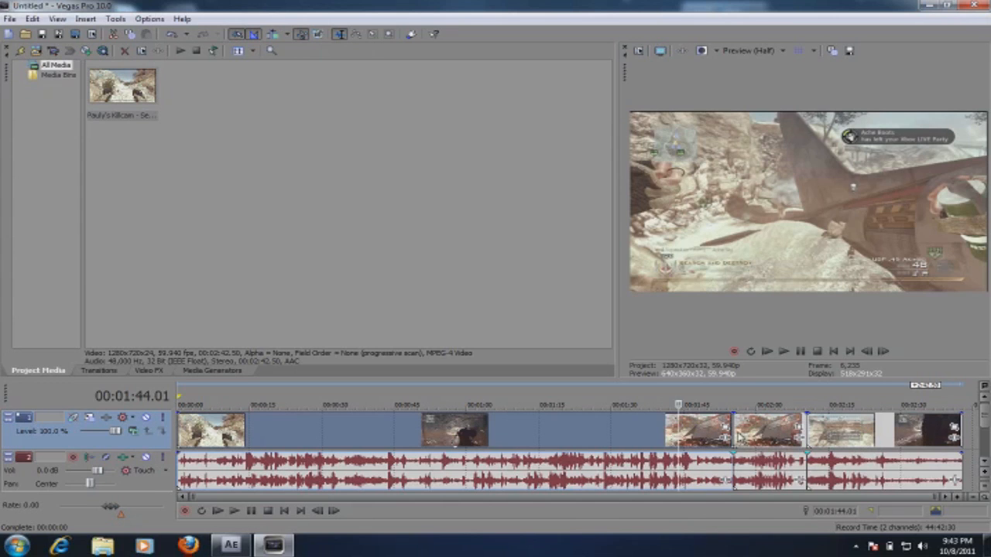
click(733, 435)
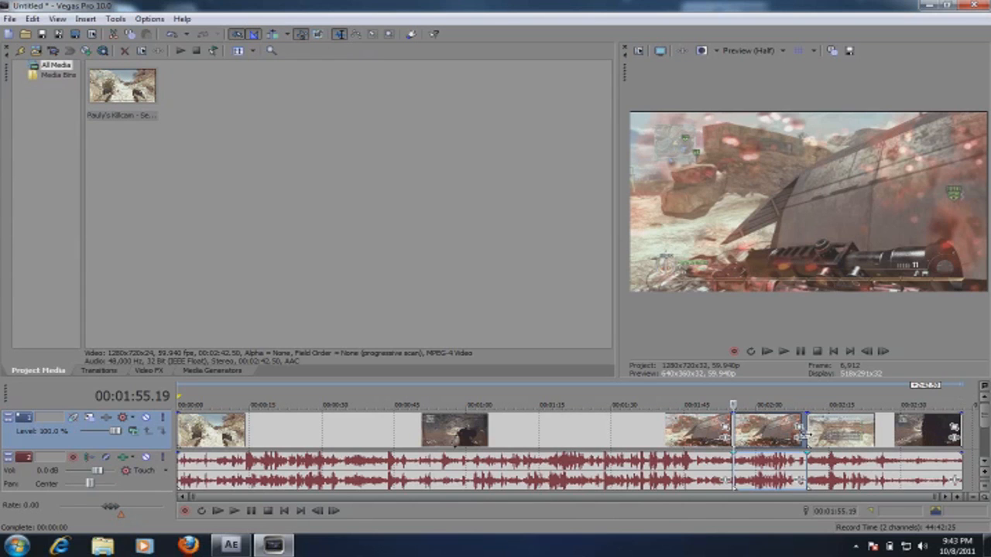
click(805, 434)
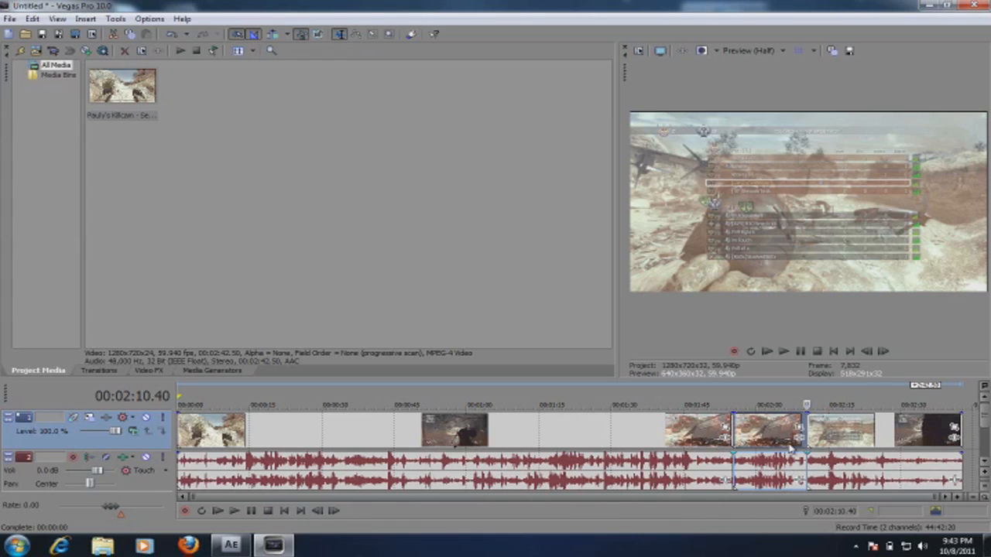
Step: Delete the unwanted pieces of the recording before and after the middle clip
click(652, 438)
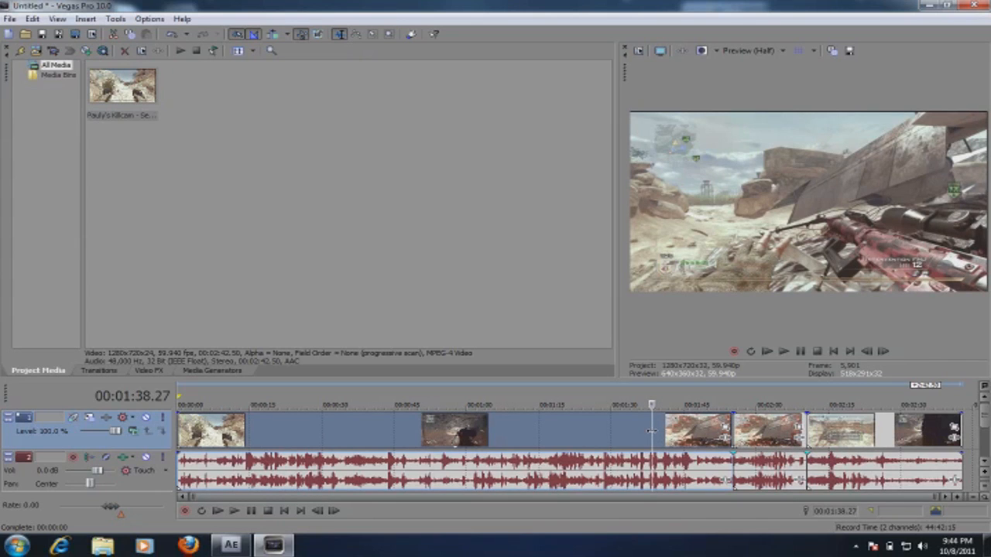
key(Delete)
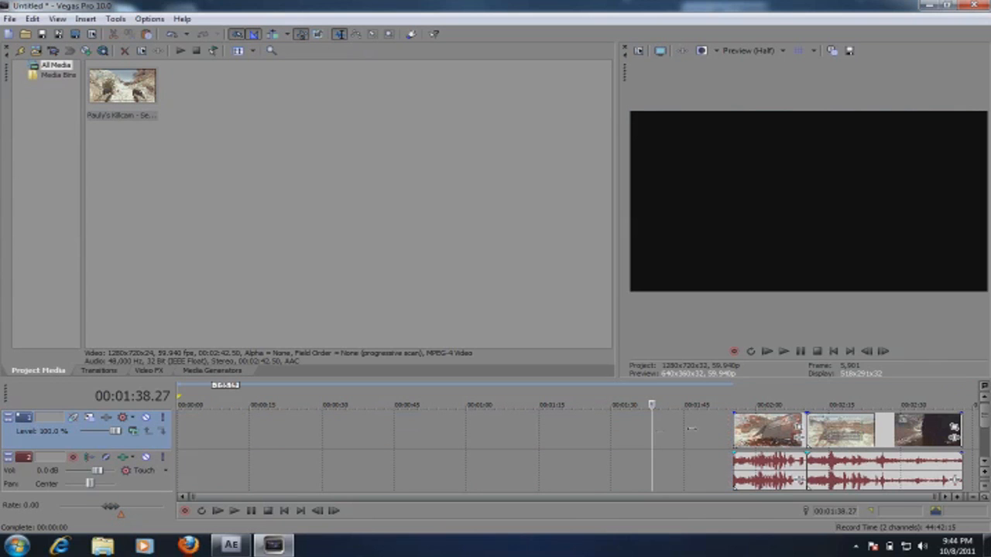
click(830, 432)
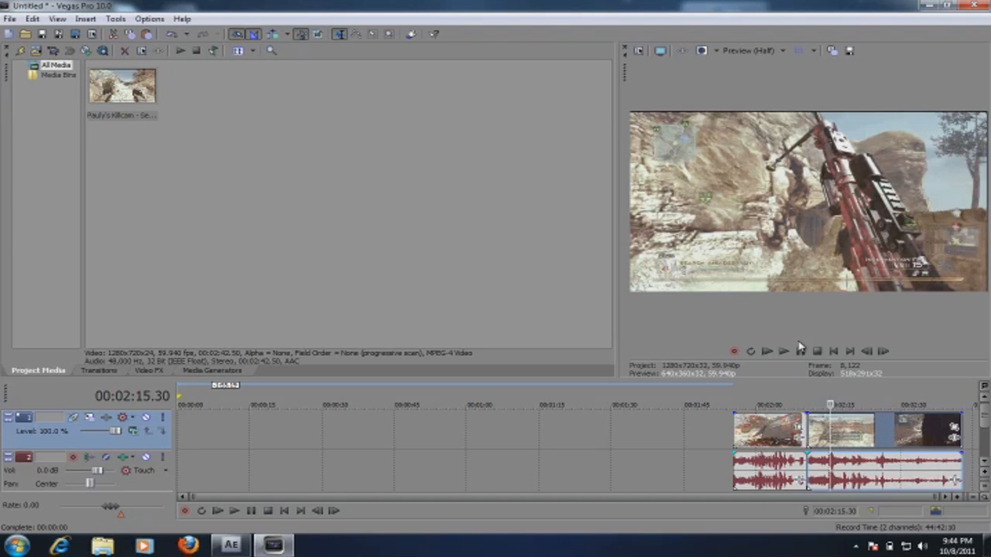
key(Delete)
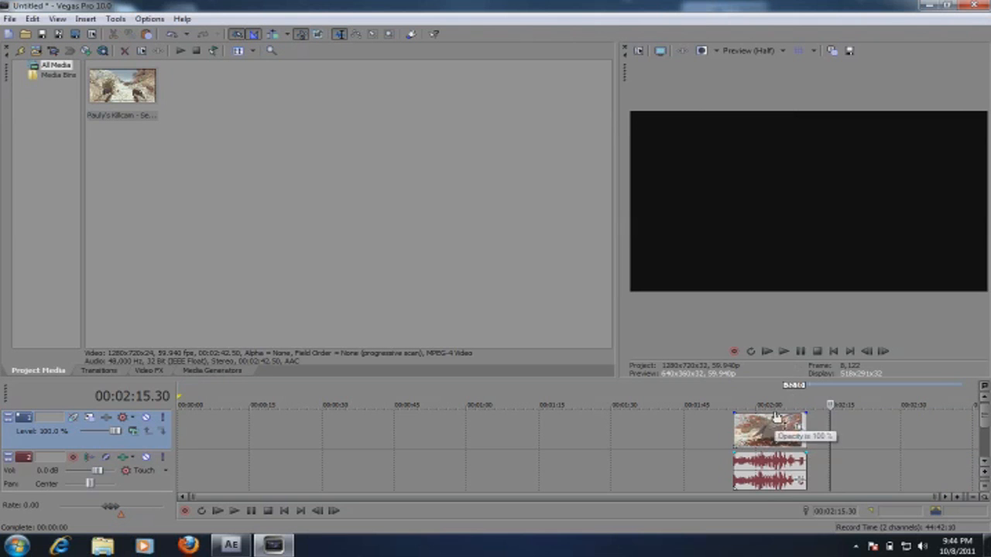
Step: Move the remaining clip with its audio to the beginning of the timeline at 00:00:00.00
click(732, 422)
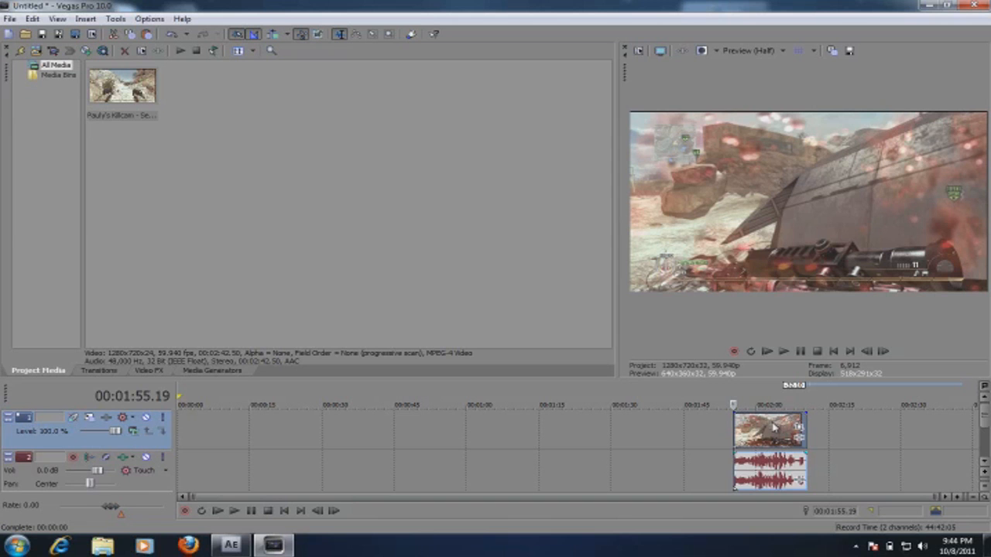
drag(774, 427, 206, 427)
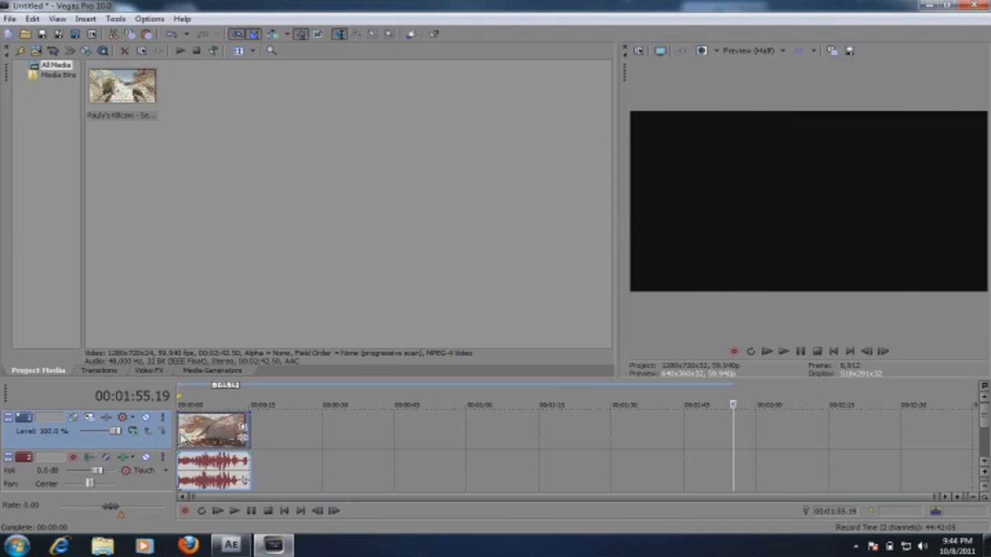
click(181, 436)
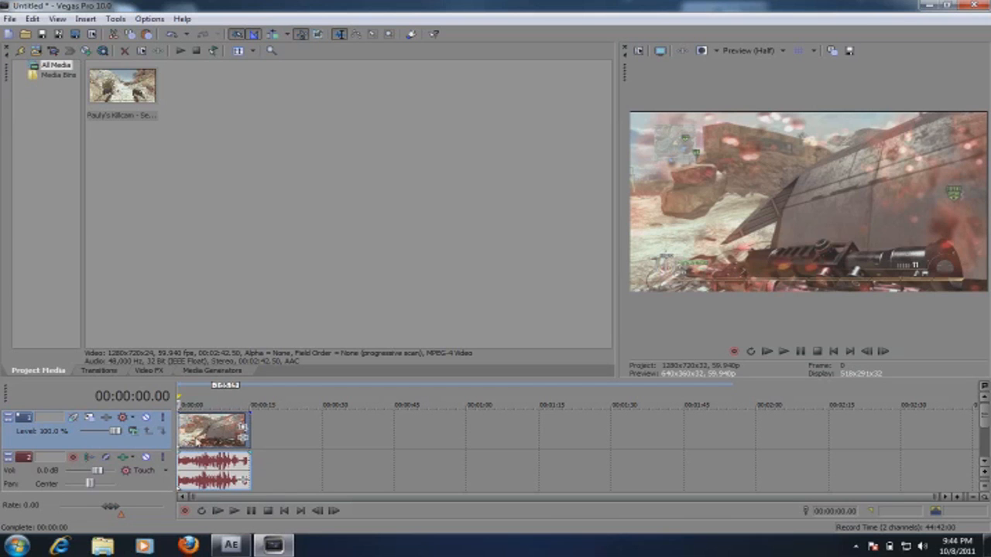
Step: Set the loop region to span the whole trimmed clip and place the cursor at the clip's start
double_click(219, 424)
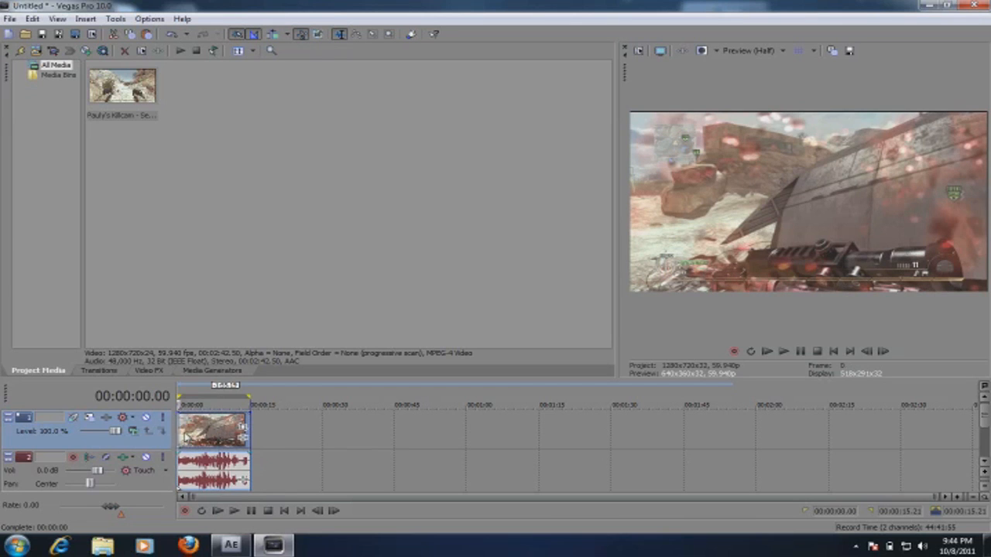
click(180, 431)
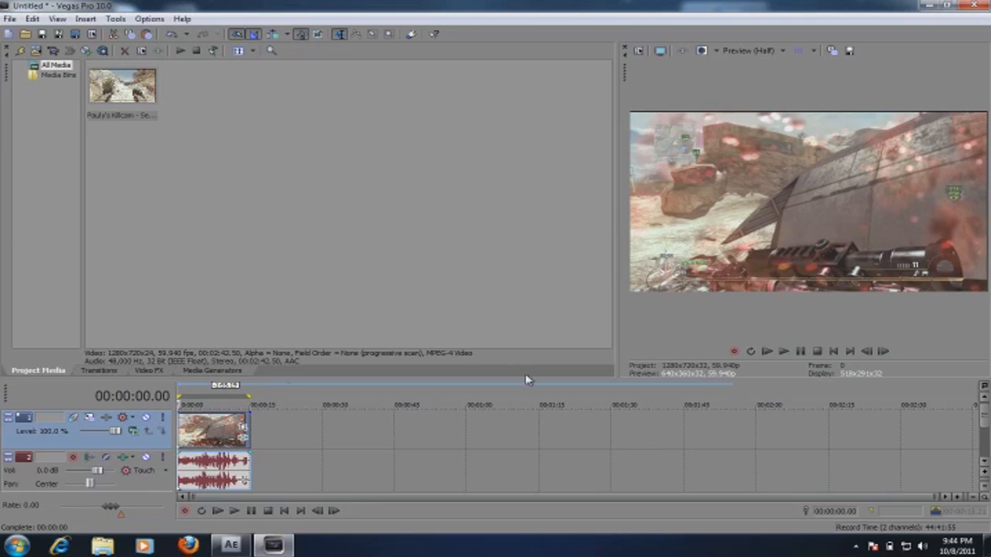
double_click(213, 439)
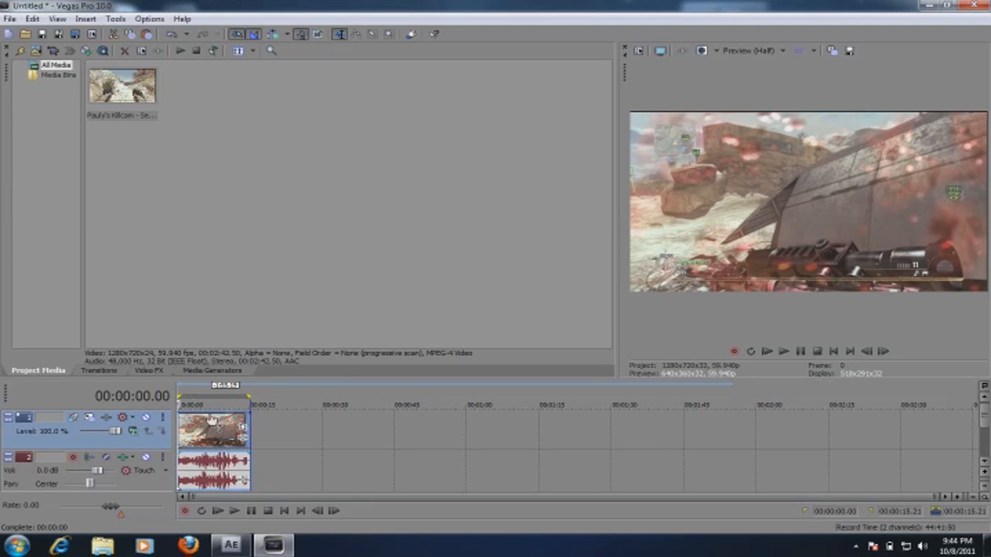
click(230, 417)
drag(250, 396, 177, 408)
click(180, 423)
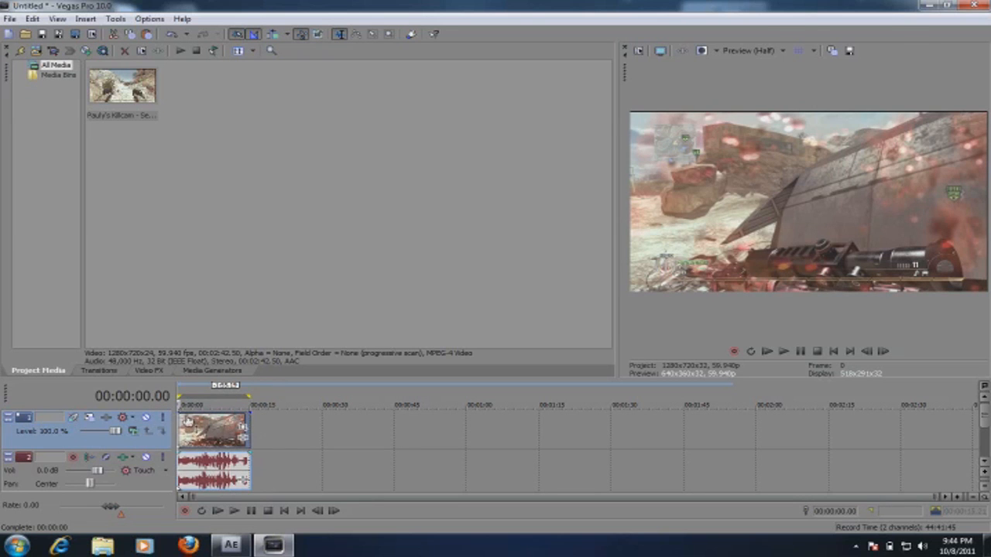
Step: Check the template and frame rate choices in the project's video properties and accept the dialog
click(640, 51)
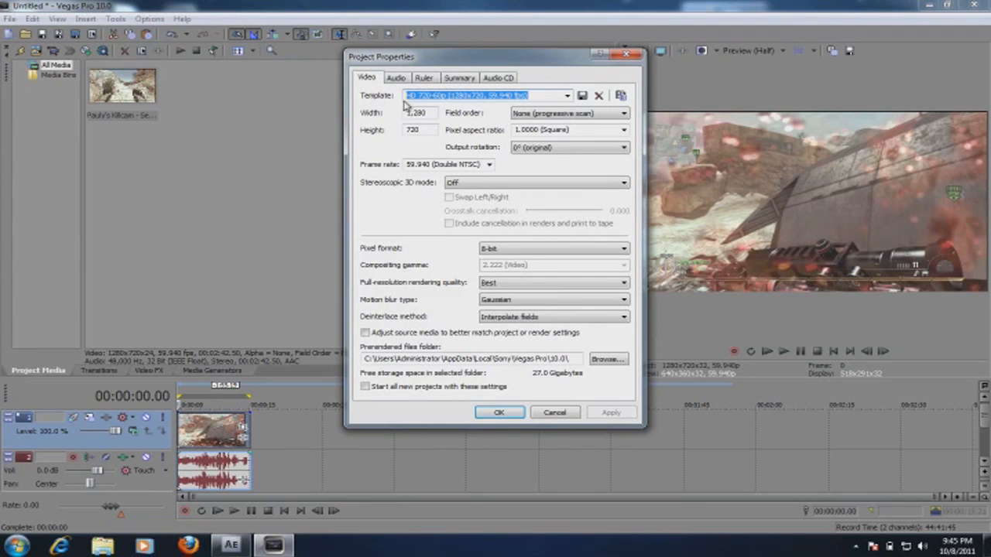
click(568, 96)
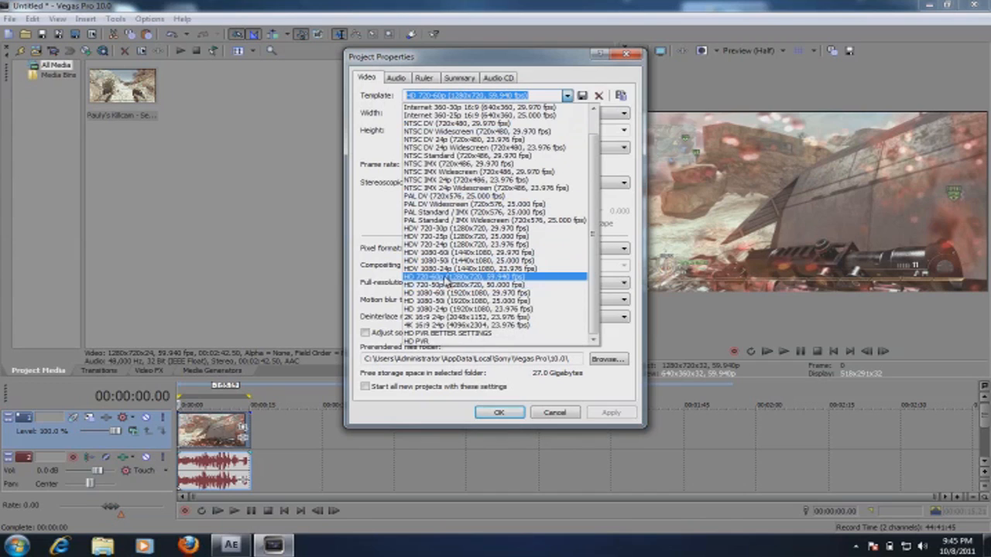
click(391, 223)
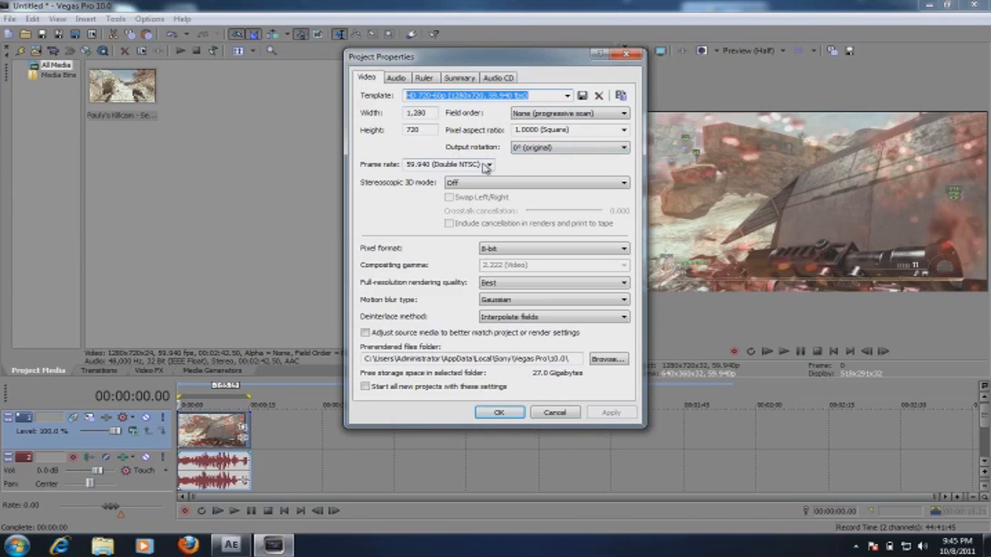
click(487, 165)
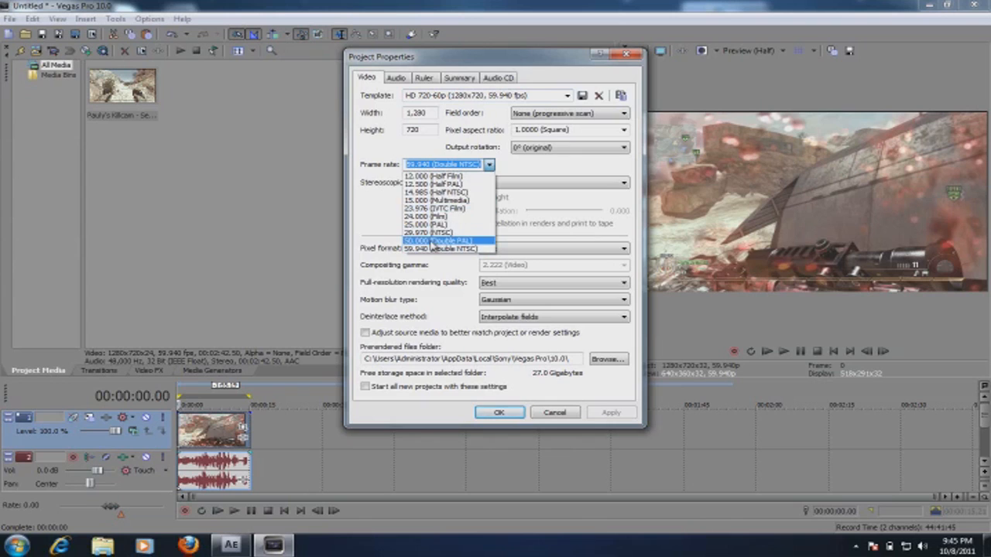
click(557, 172)
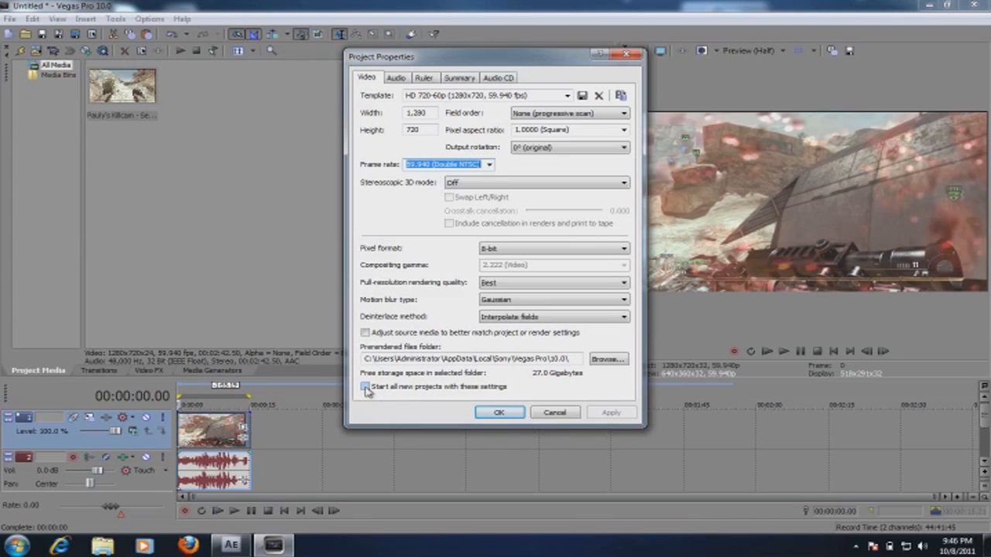
click(496, 413)
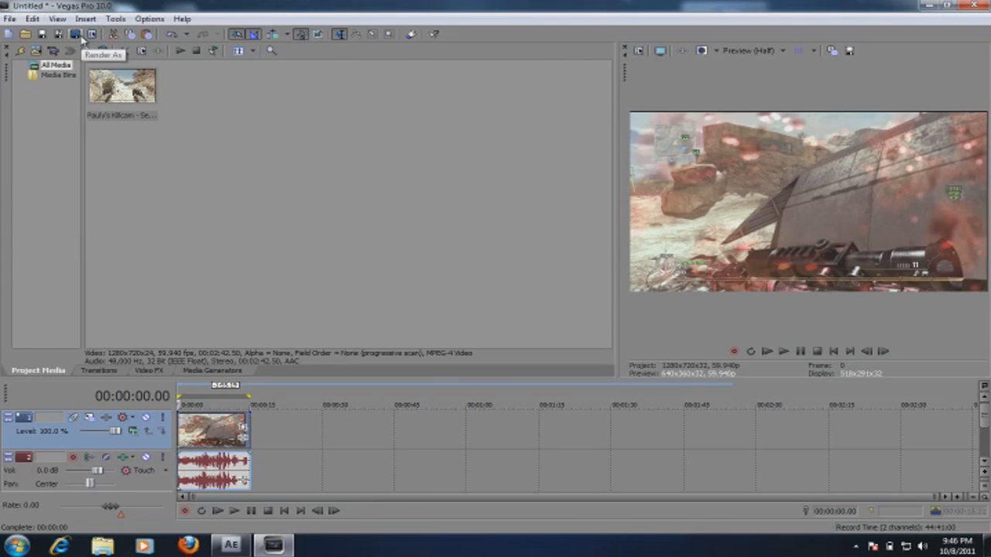
Step: Select the clip's time range and set up Render As with Windows Media Video V11 (*.wmv) and the HD PVR BEST template
double_click(186, 428)
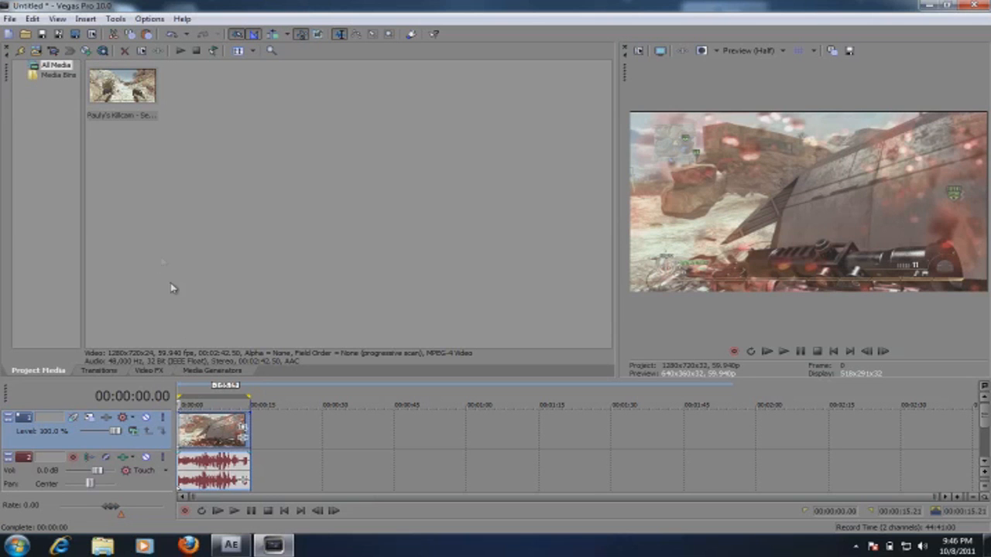
click(78, 34)
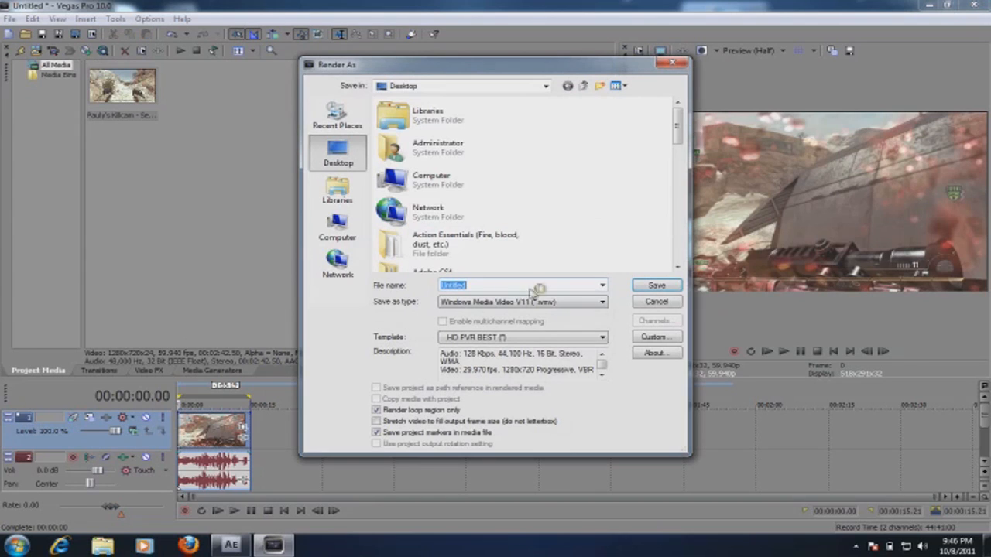
click(492, 301)
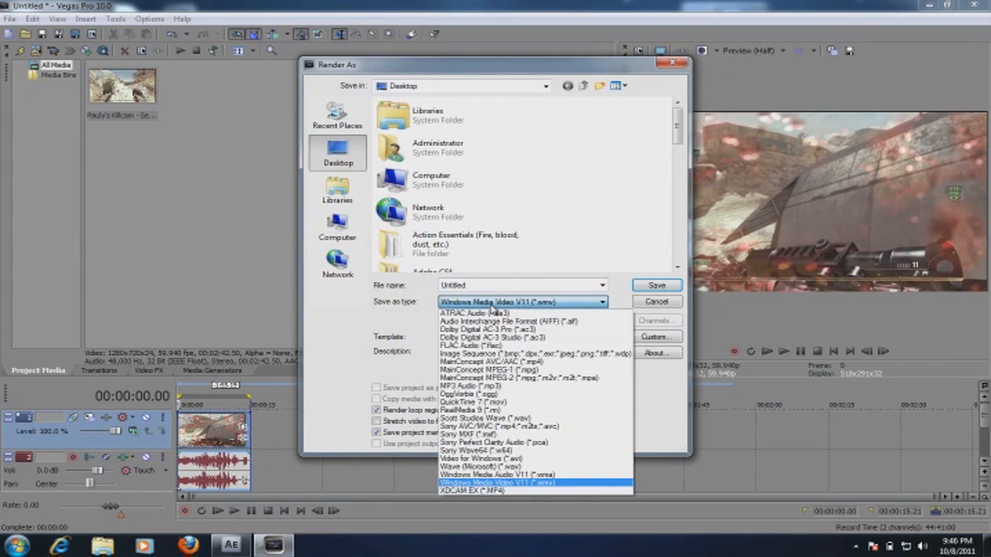
click(492, 302)
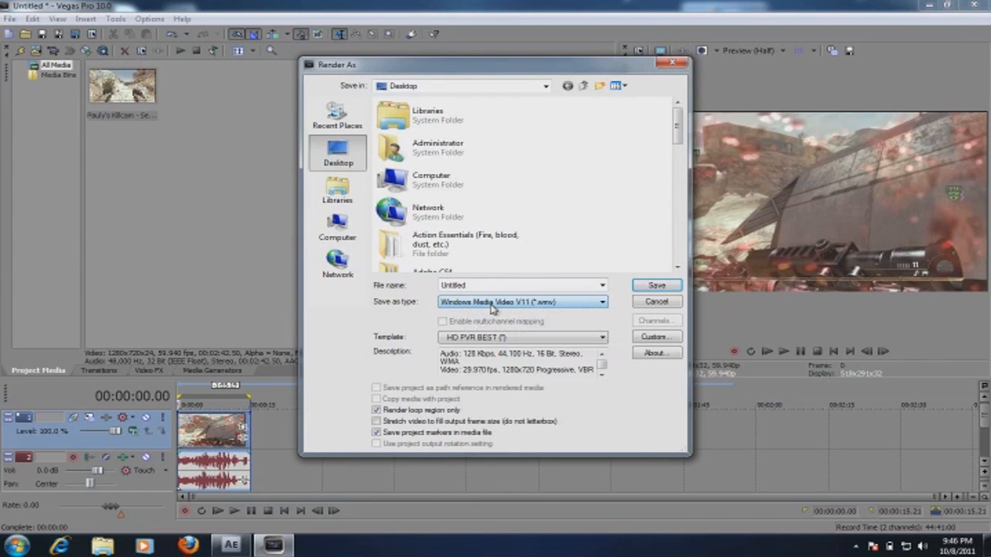
click(492, 304)
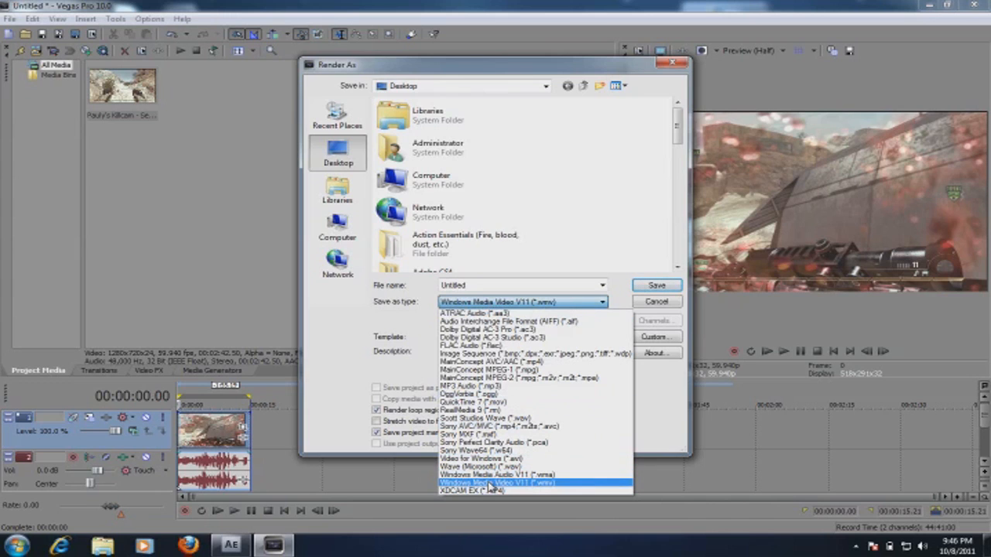
click(396, 322)
click(522, 339)
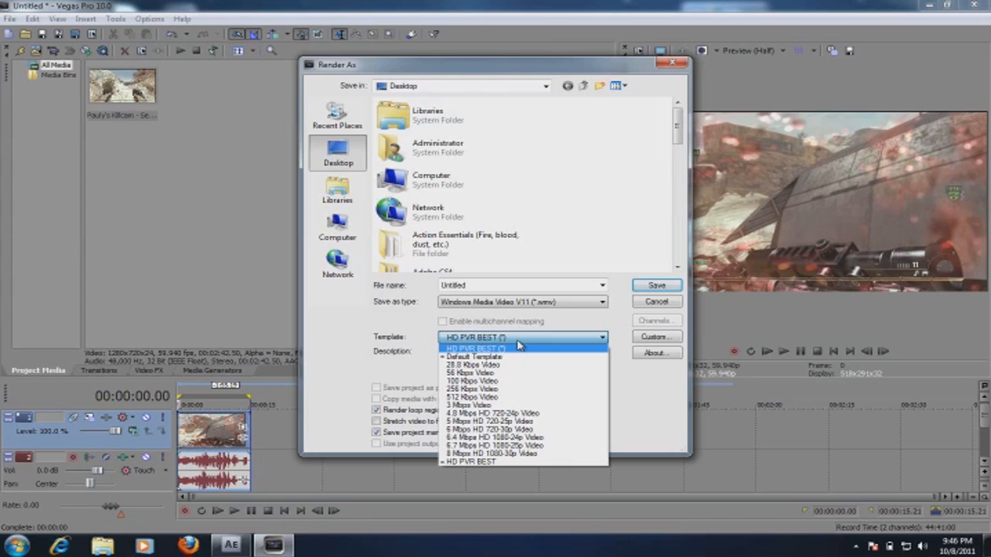
click(519, 348)
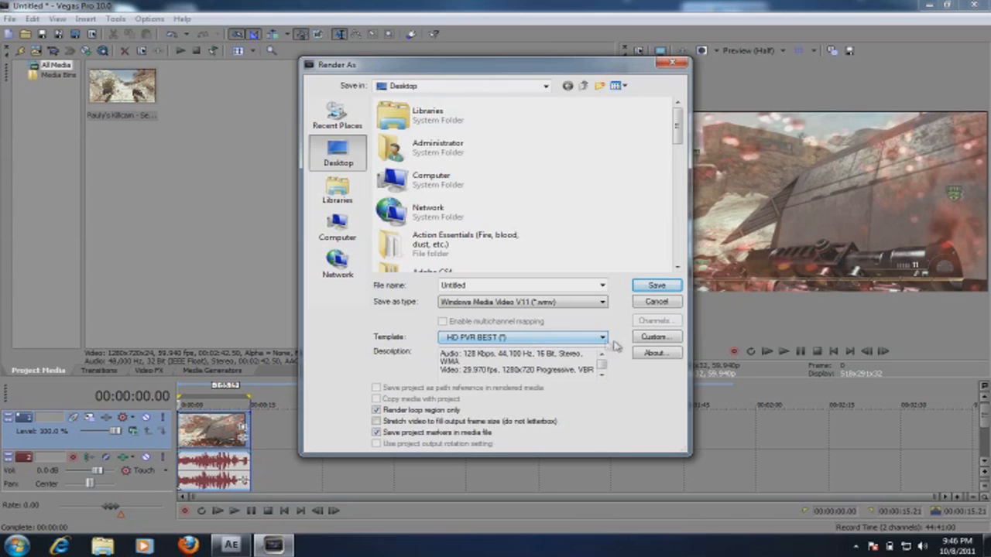
Step: Review the template's custom audio, video, bit rate, index and project settings, and leave Render As without rendering
click(654, 337)
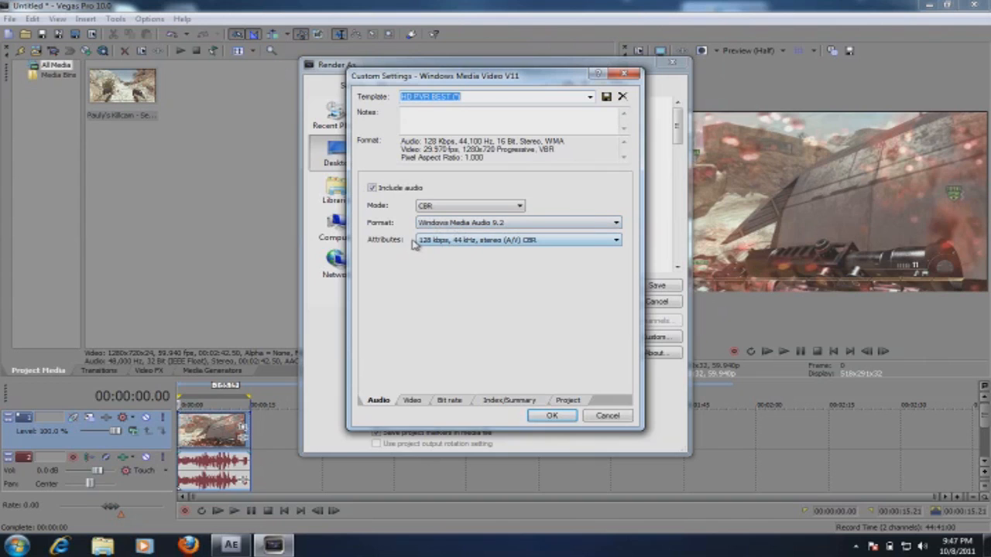
click(413, 401)
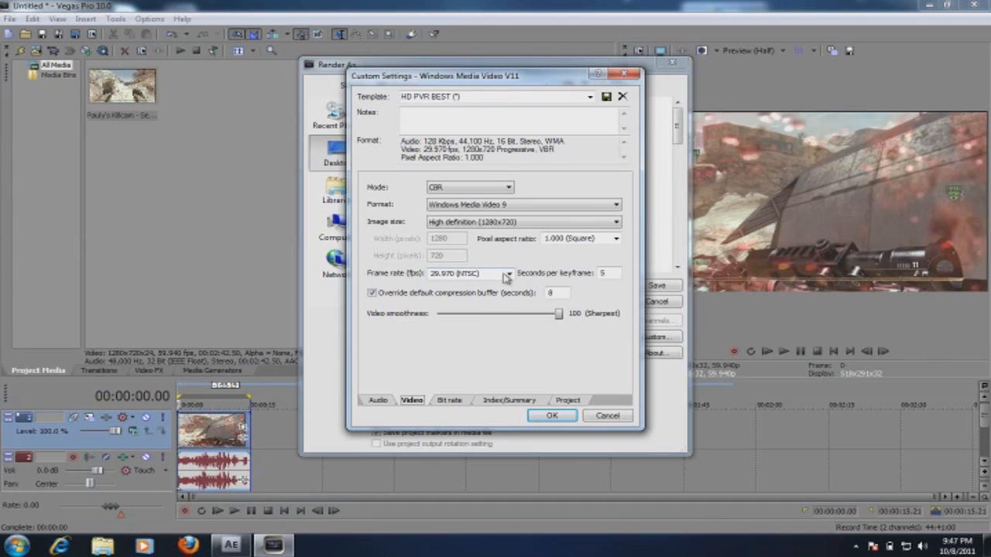
click(448, 400)
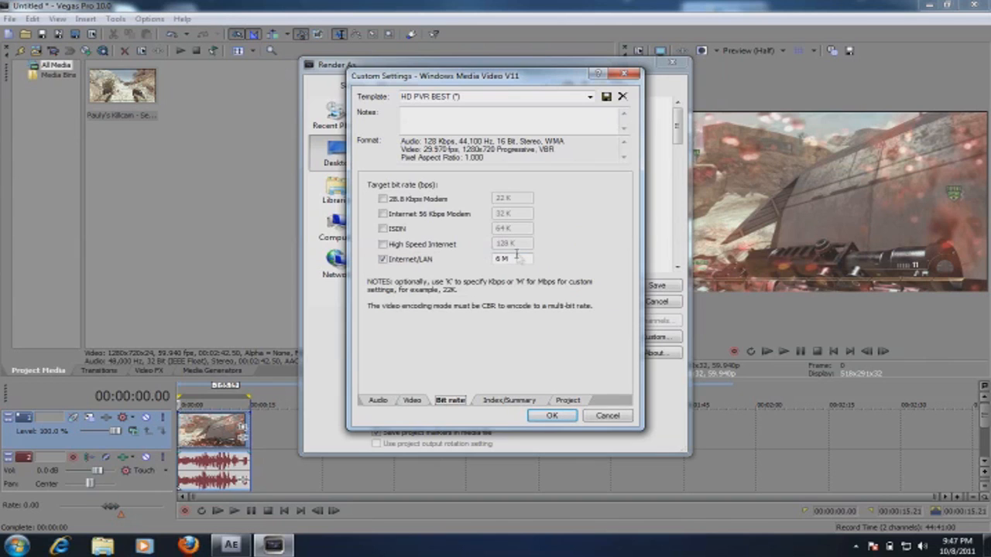
click(412, 400)
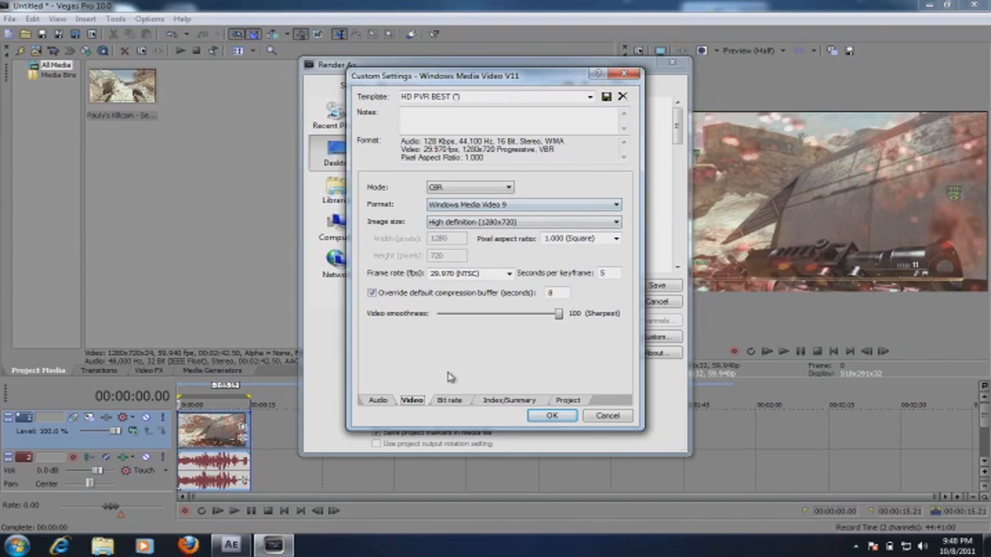
click(450, 399)
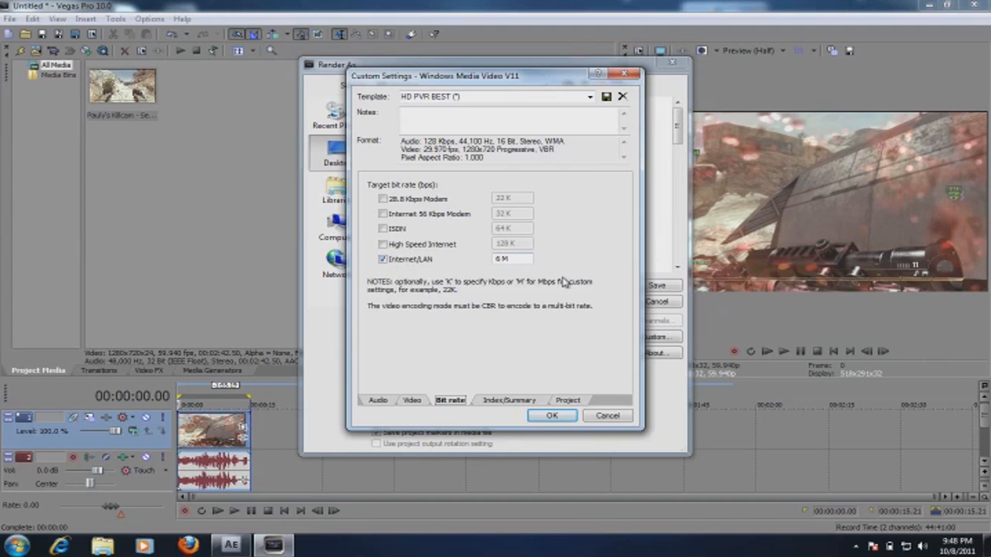
click(492, 405)
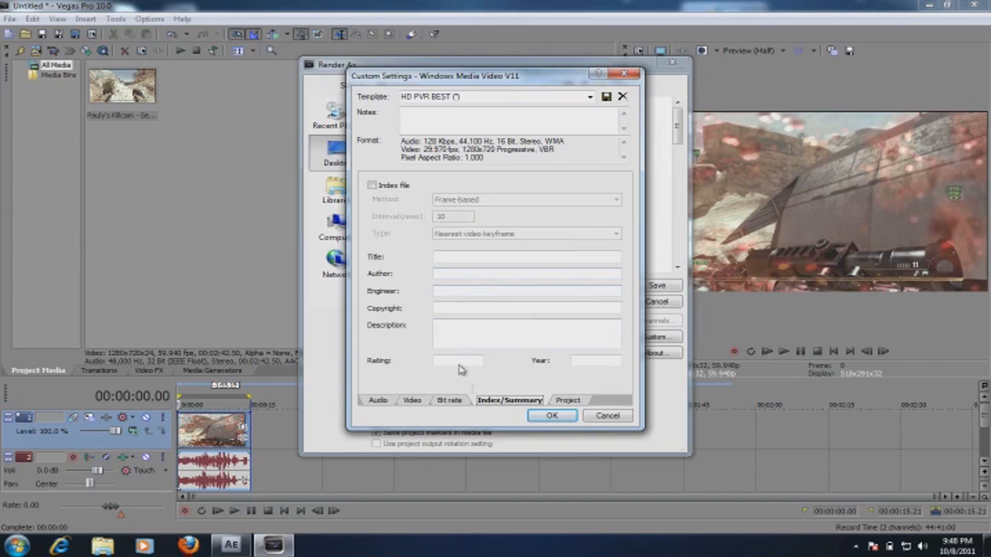
click(566, 400)
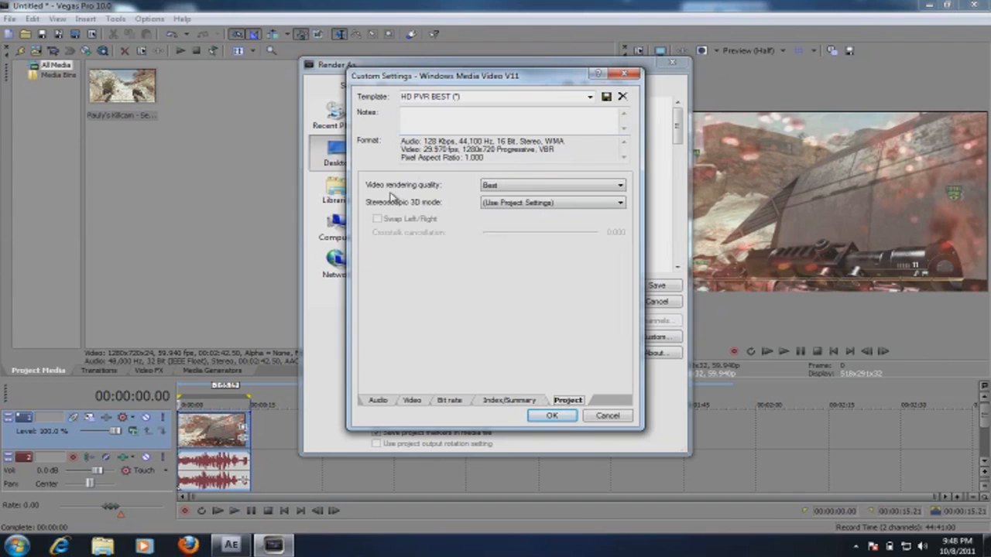
click(508, 193)
click(549, 416)
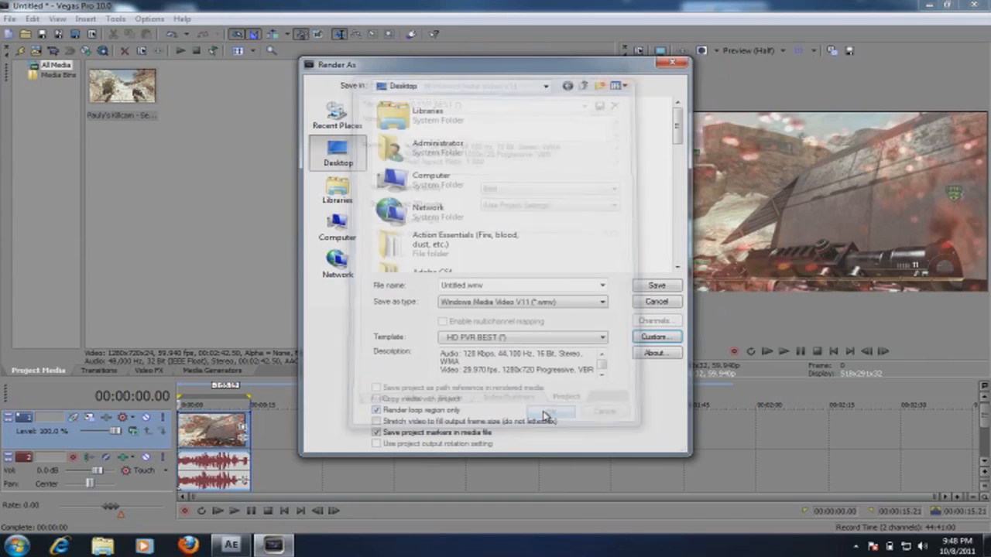
double_click(500, 284)
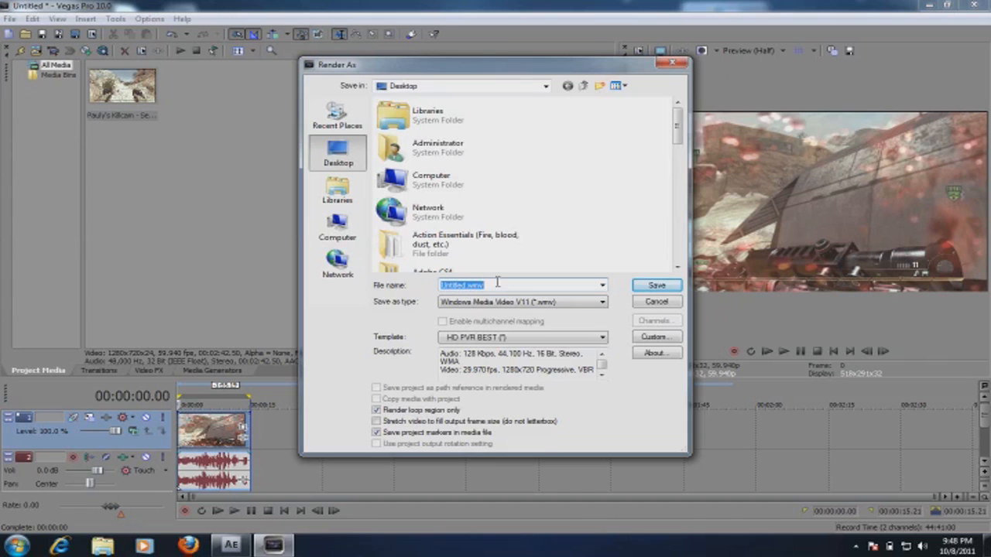
click(654, 302)
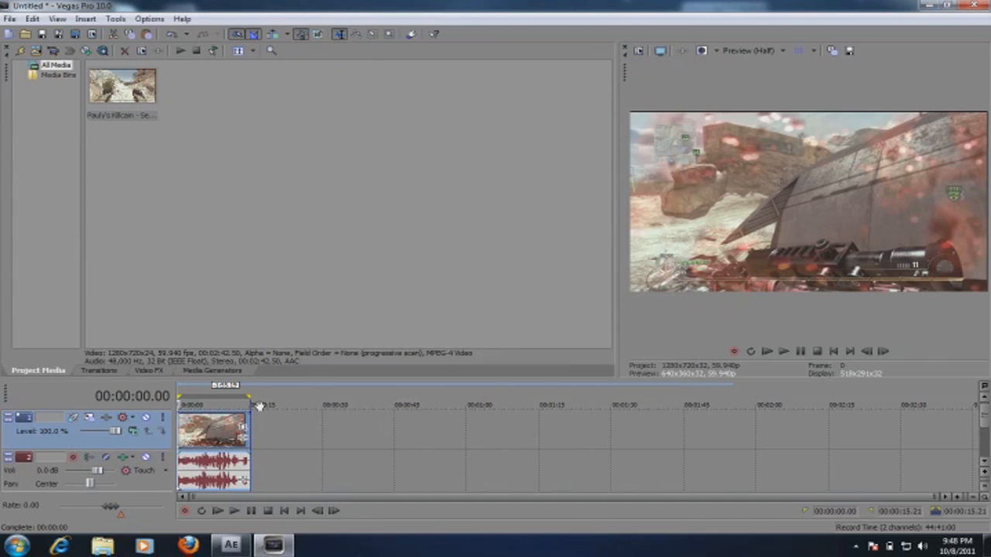
Step: Inspect the video event properties of the timeline clip, including its resample switches and playback rate
click(181, 427)
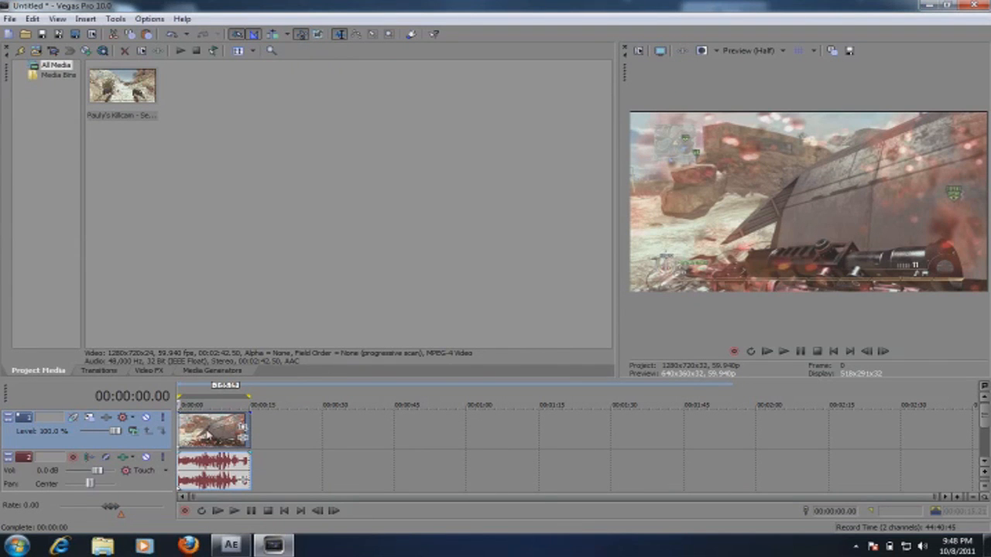
right_click(208, 435)
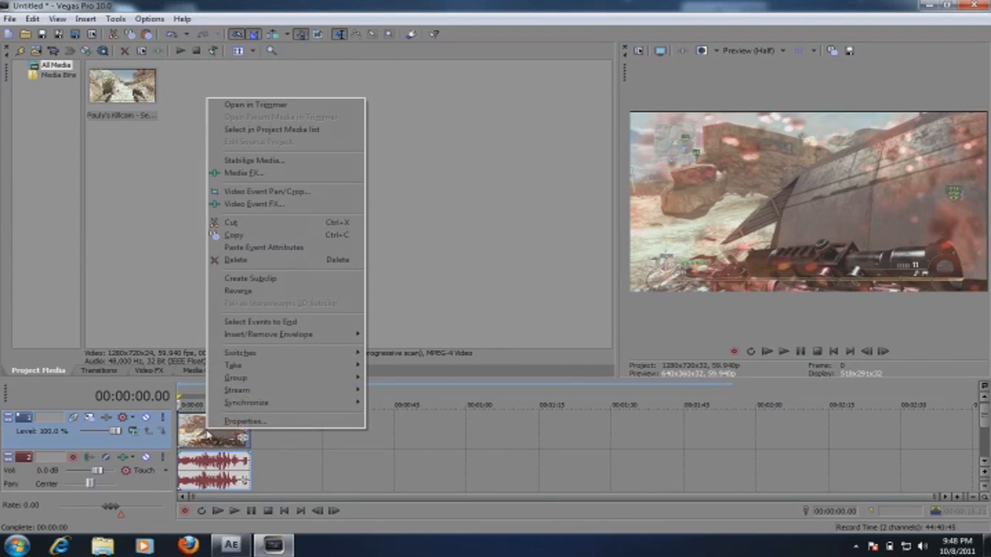
click(246, 422)
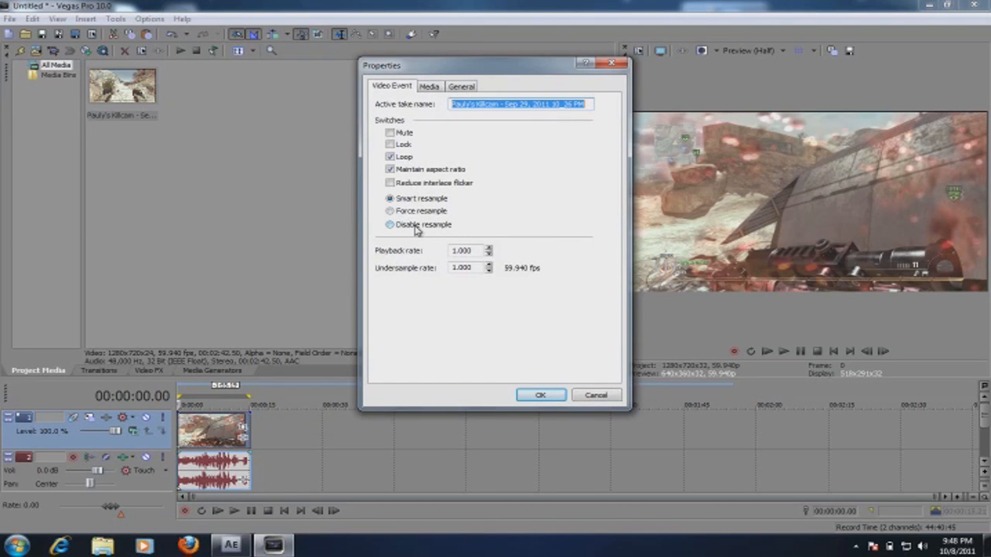
click(541, 396)
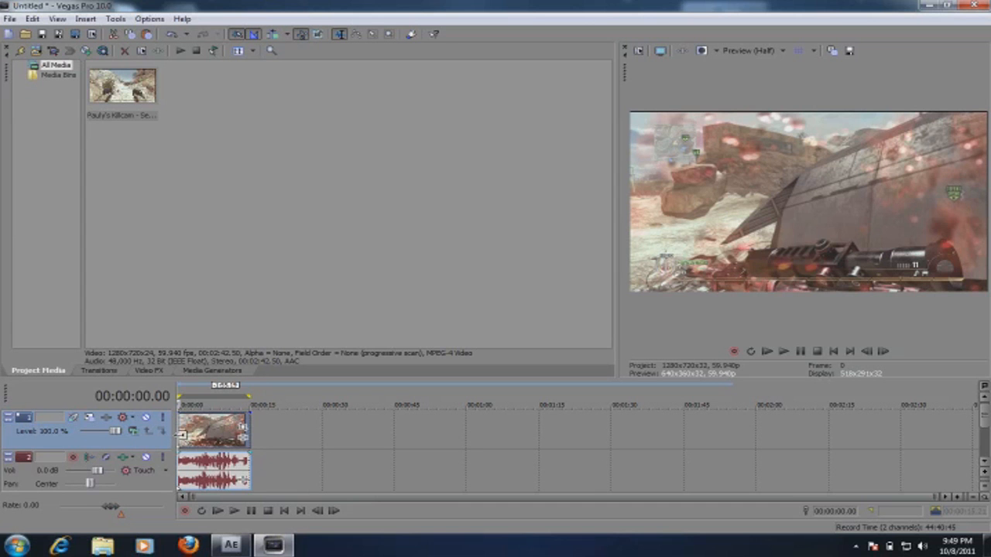
key(F11)
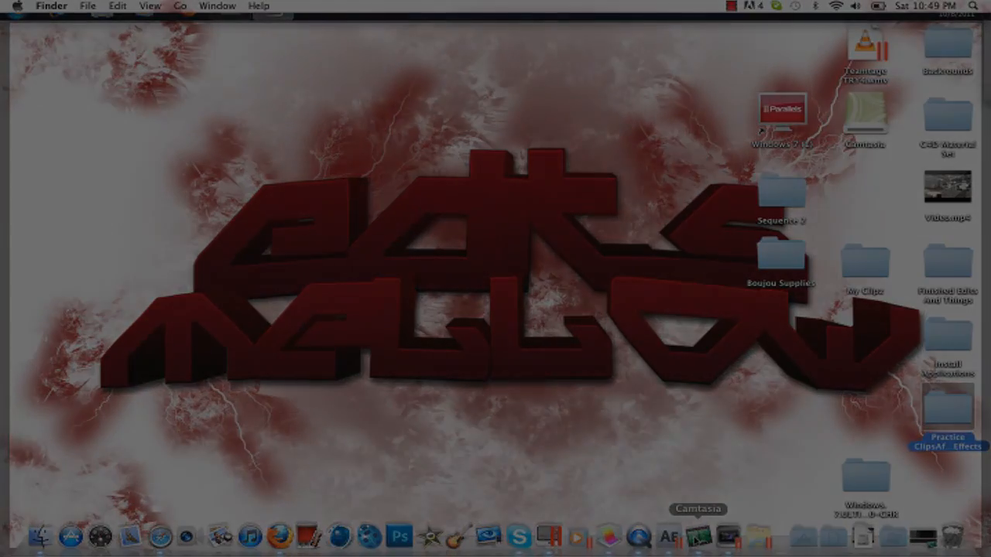
right_click(698, 536)
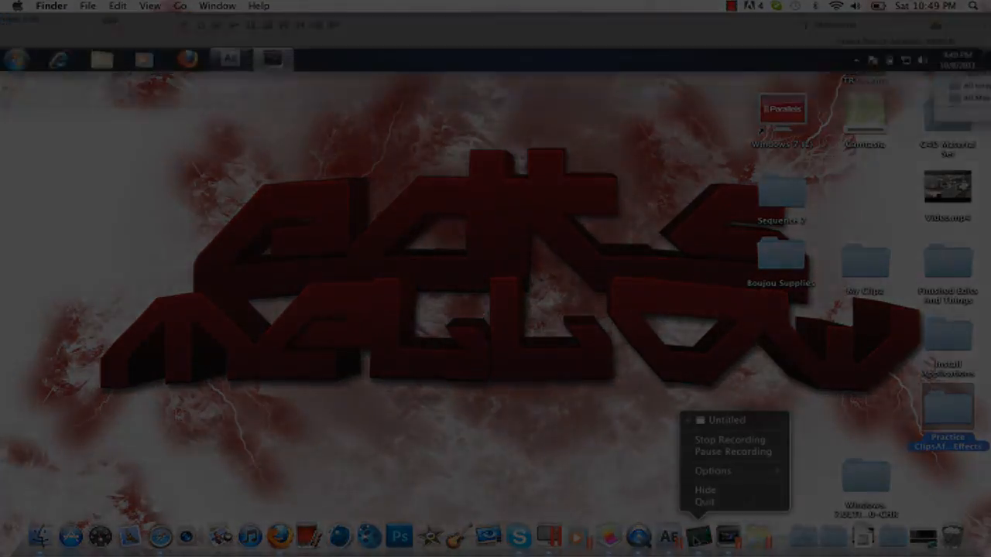